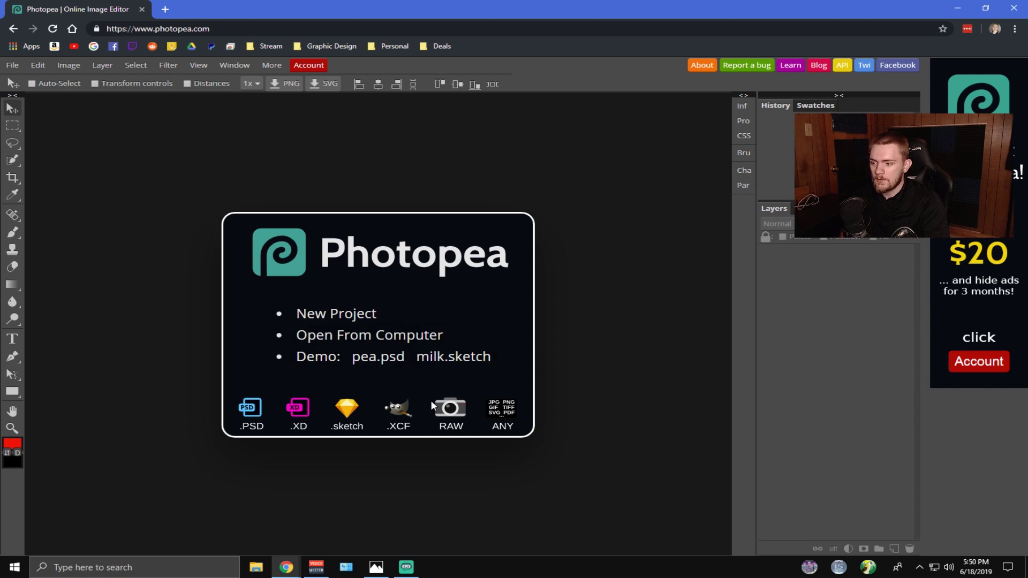
Step: Start a new project and review its units, background and template font options, keeping pixels
click(336, 315)
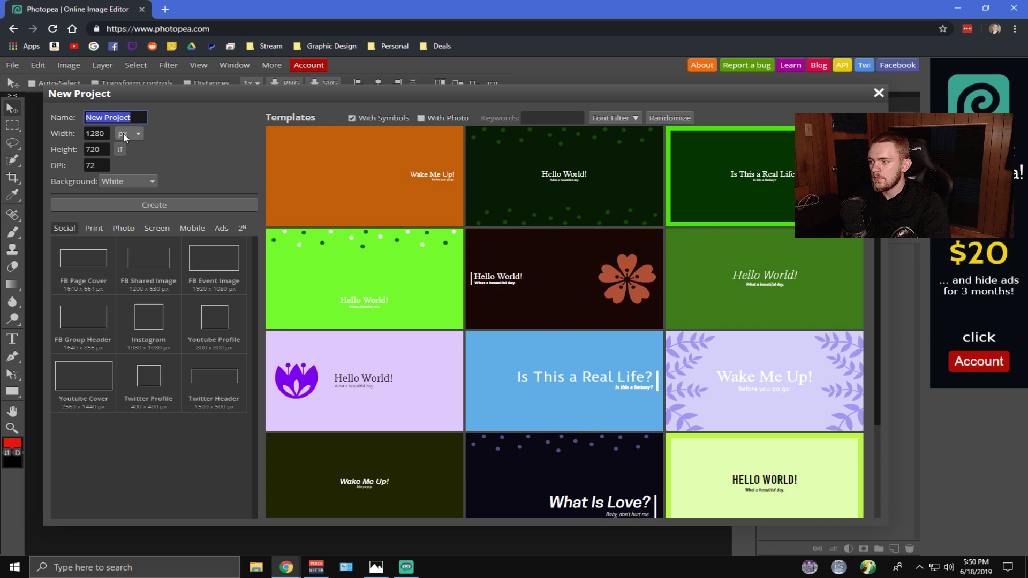
click(128, 134)
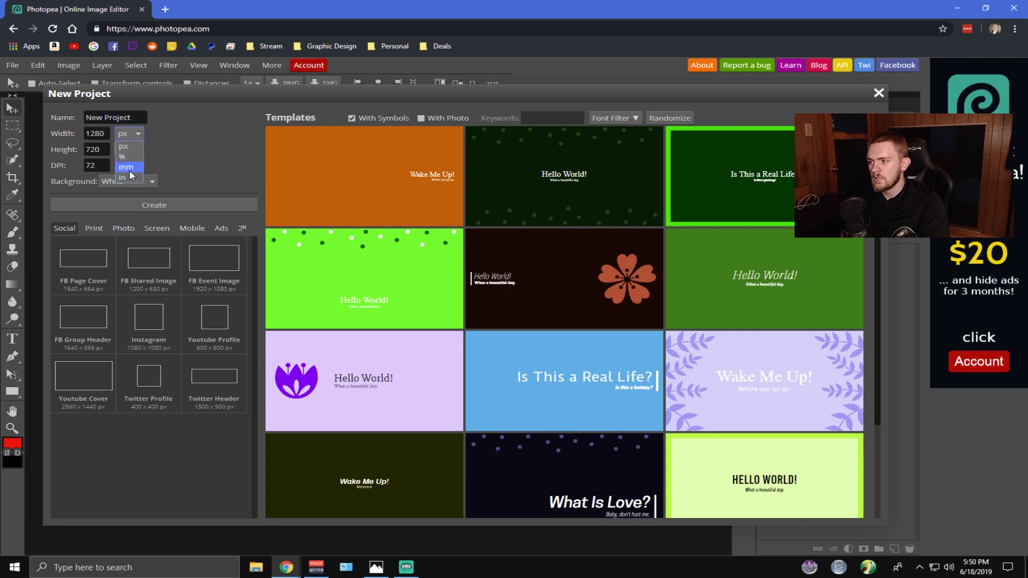
click(196, 143)
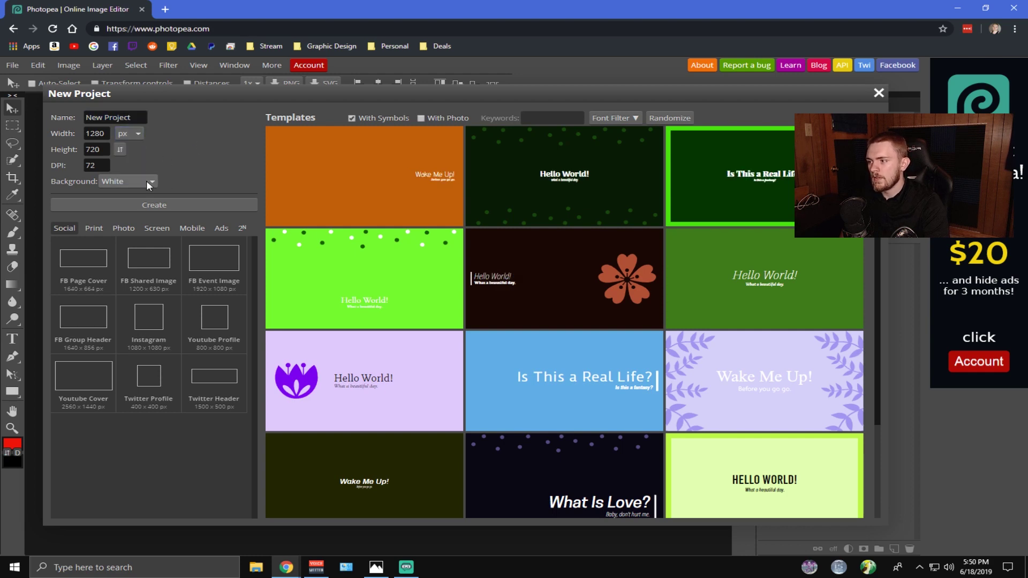
click(146, 181)
click(182, 147)
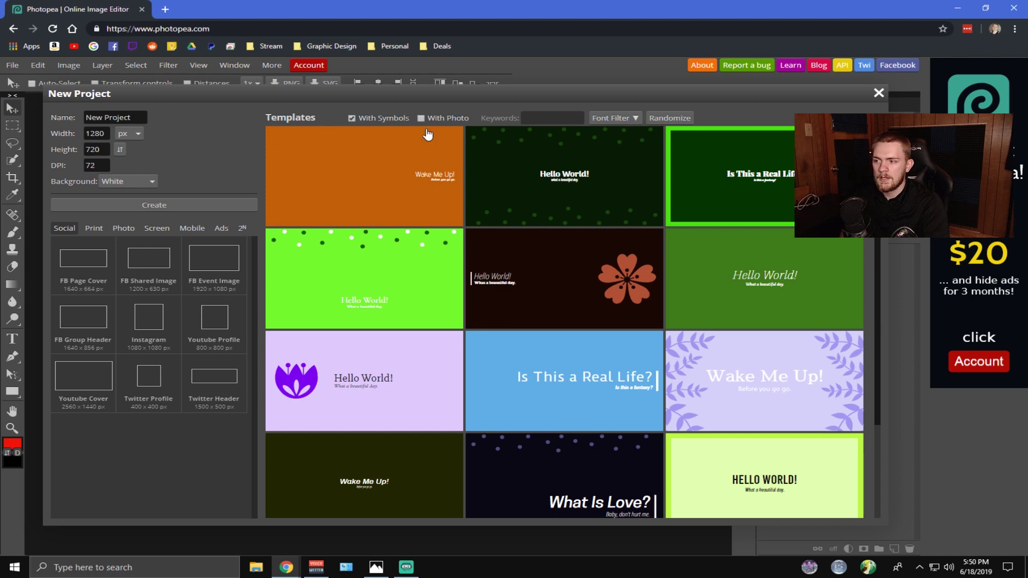
click(359, 119)
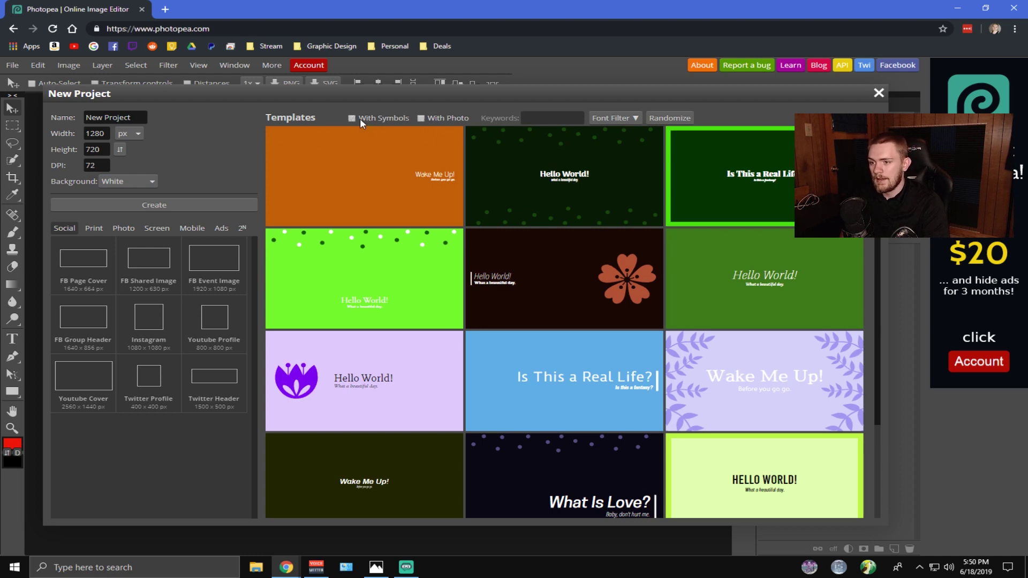
click(612, 118)
click(740, 111)
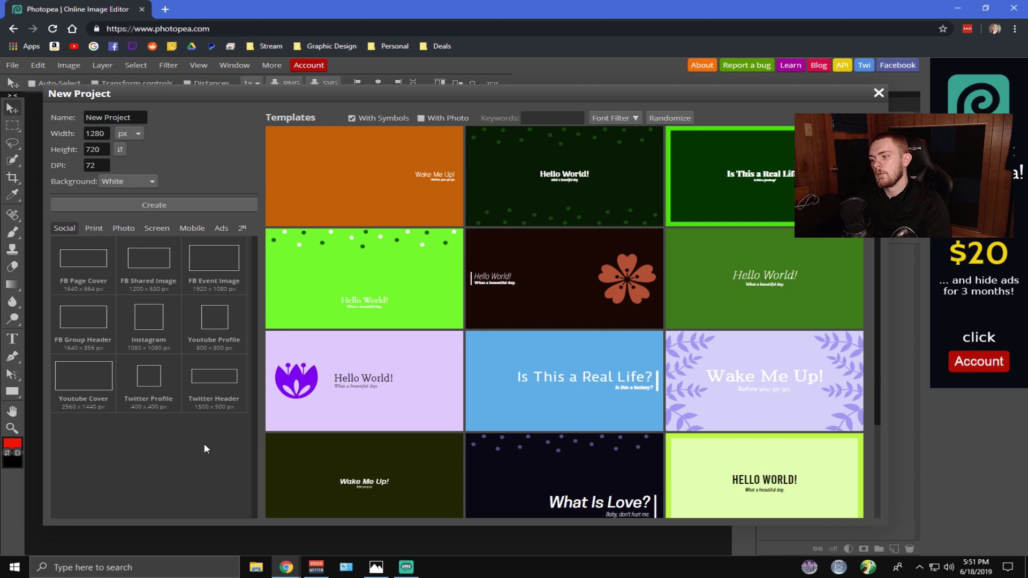
Step: Choose the Twitter Header 1500×500 preset, browse the templates, and create the blank white canvas
click(219, 395)
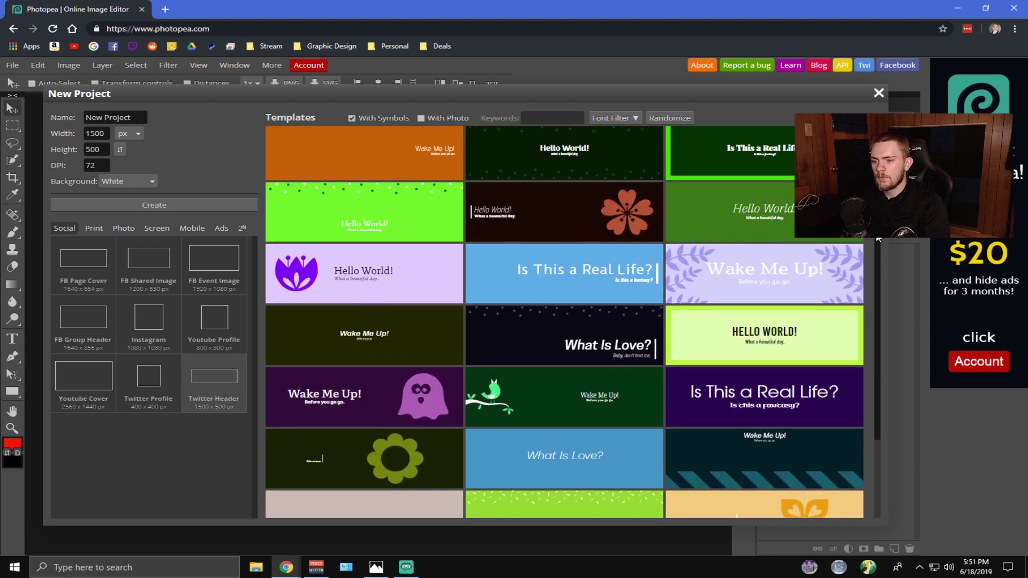
scroll(867, 310, down, 10)
scroll(864, 419, down, 1)
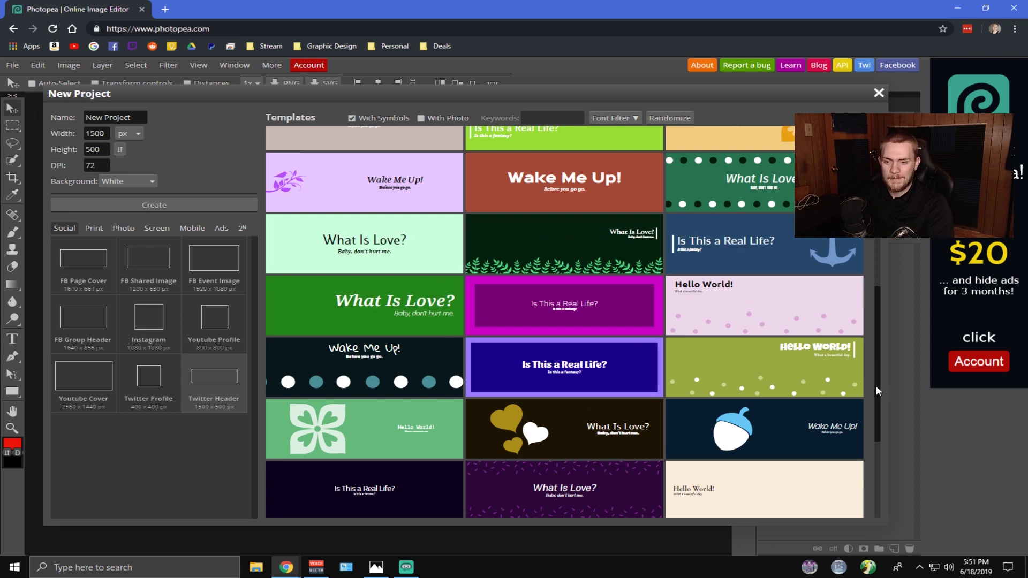
scroll(876, 384, down, 4)
scroll(879, 472, down, 5)
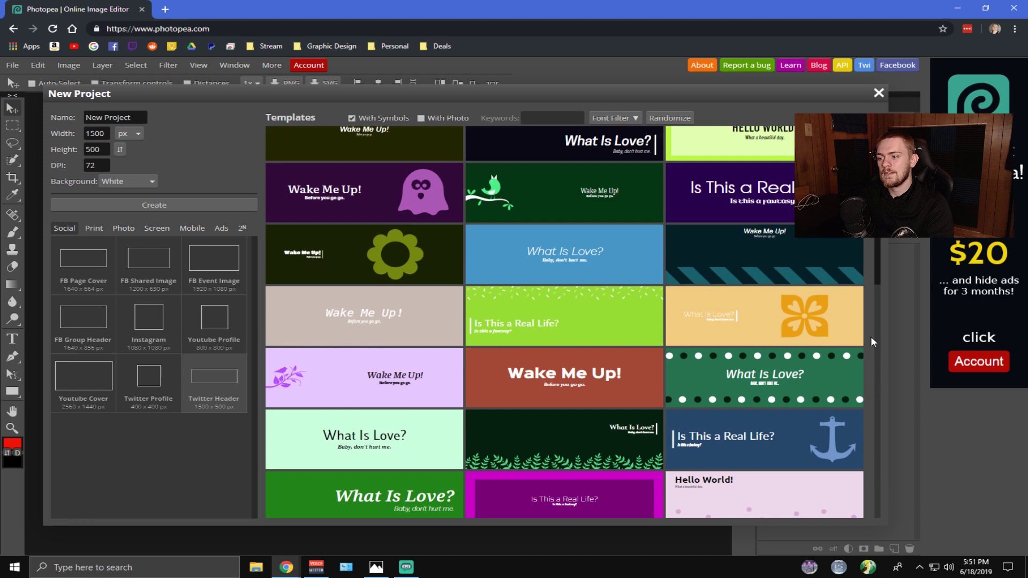
scroll(871, 336, up, 6)
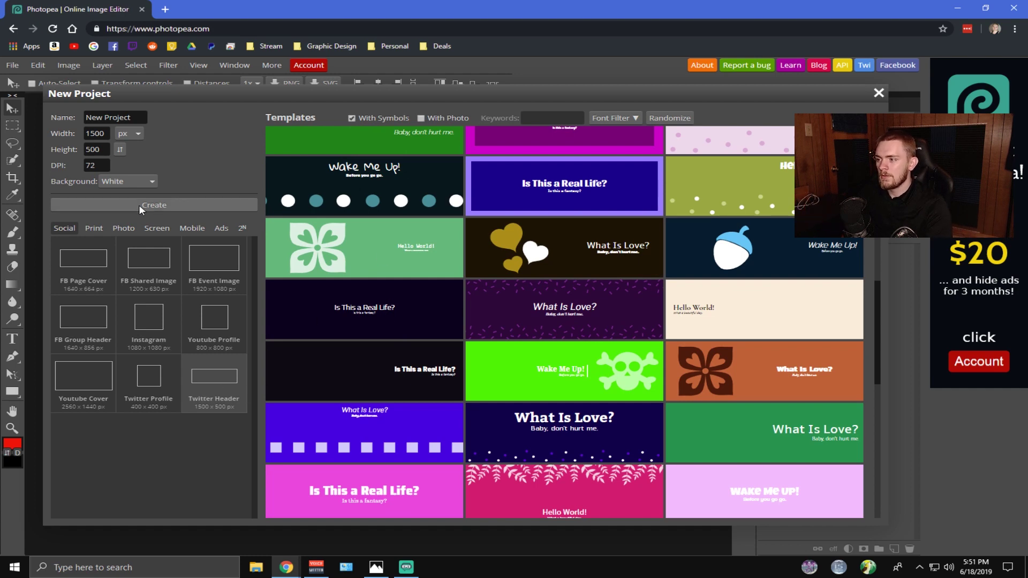
click(152, 204)
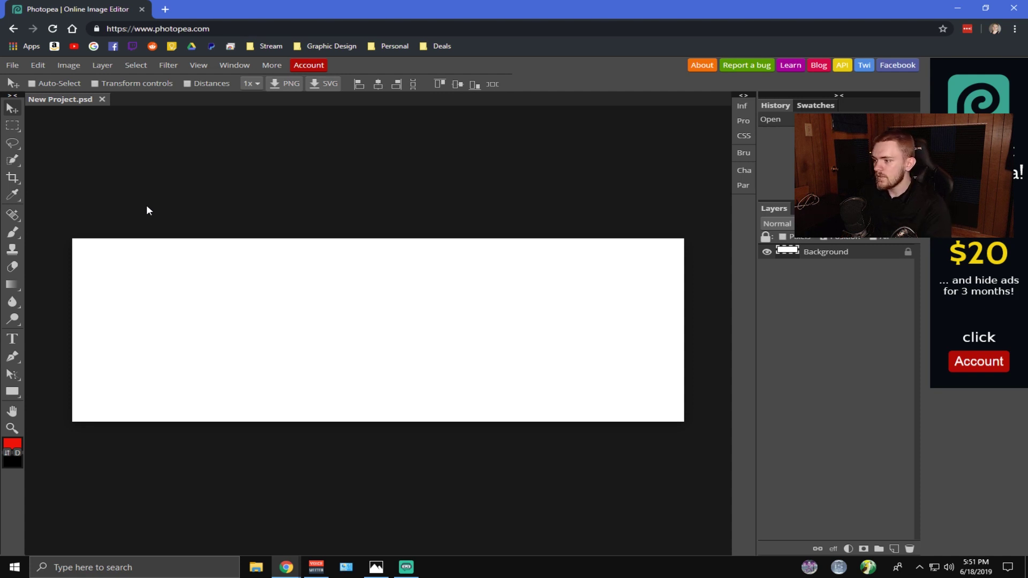
right_click(12, 125)
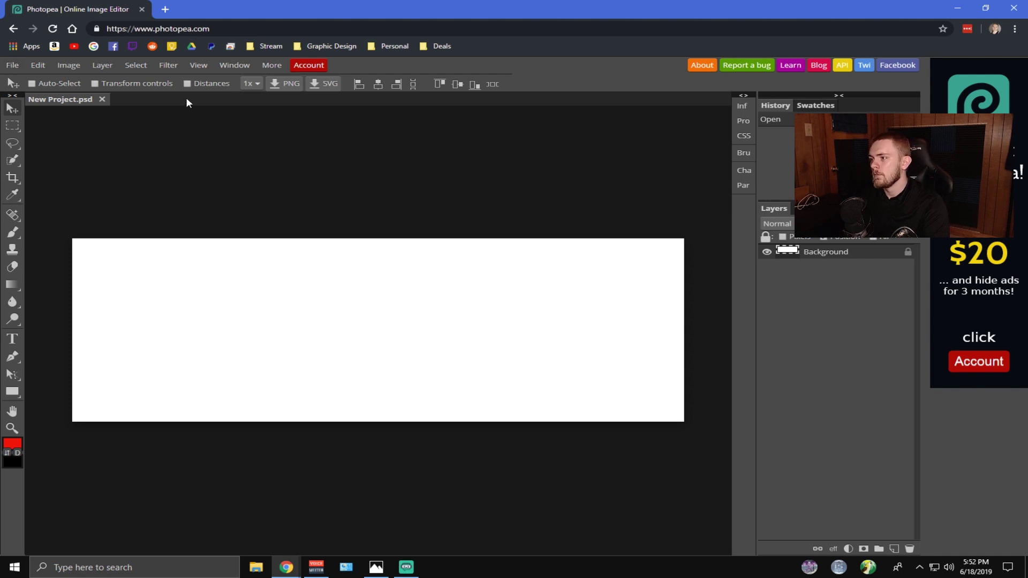
click(13, 67)
click(16, 69)
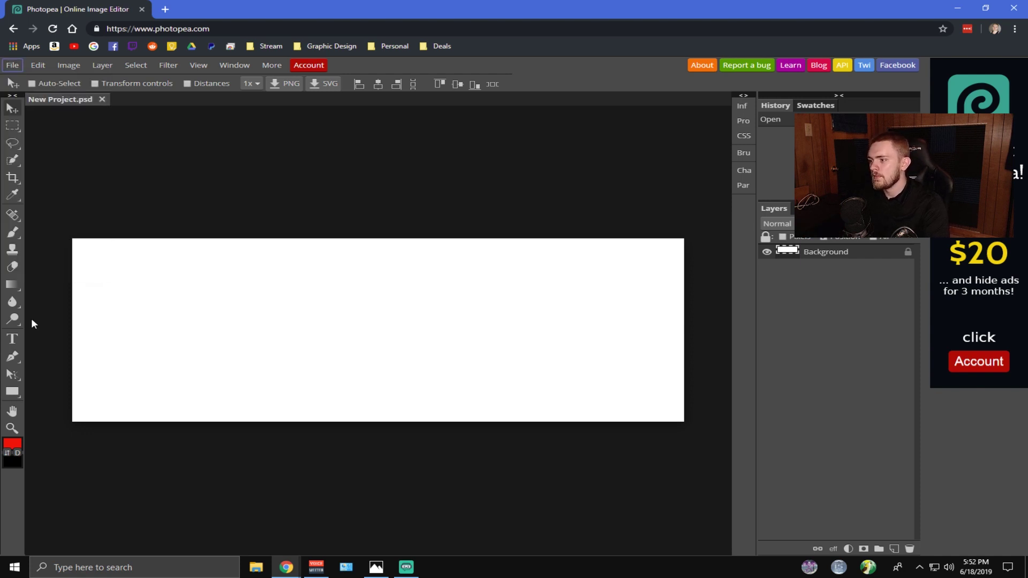
Step: Add a text box reading 'Hello YouTube!' at 141 px, centre-aligned
key(t)
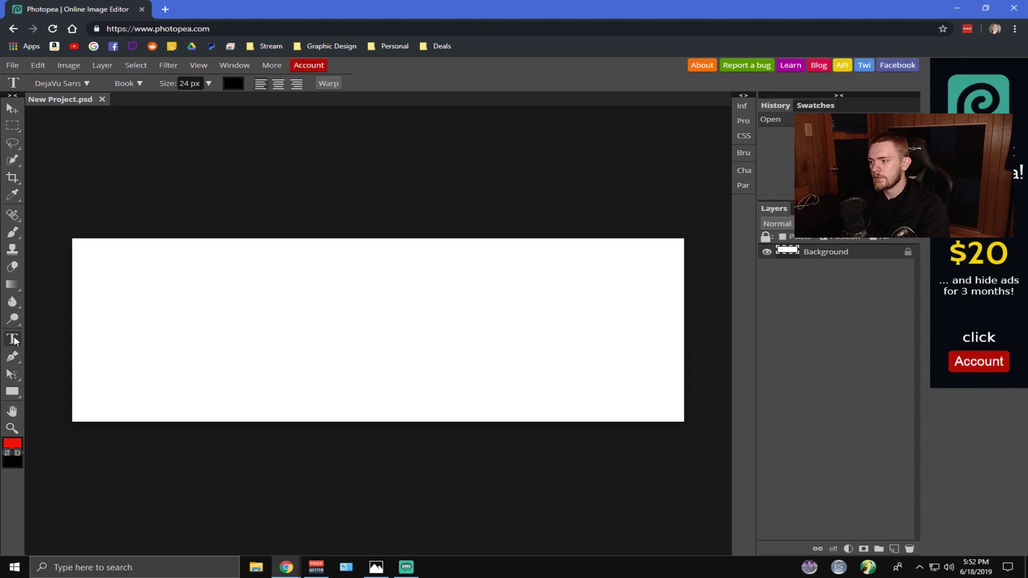
drag(148, 281, 614, 385)
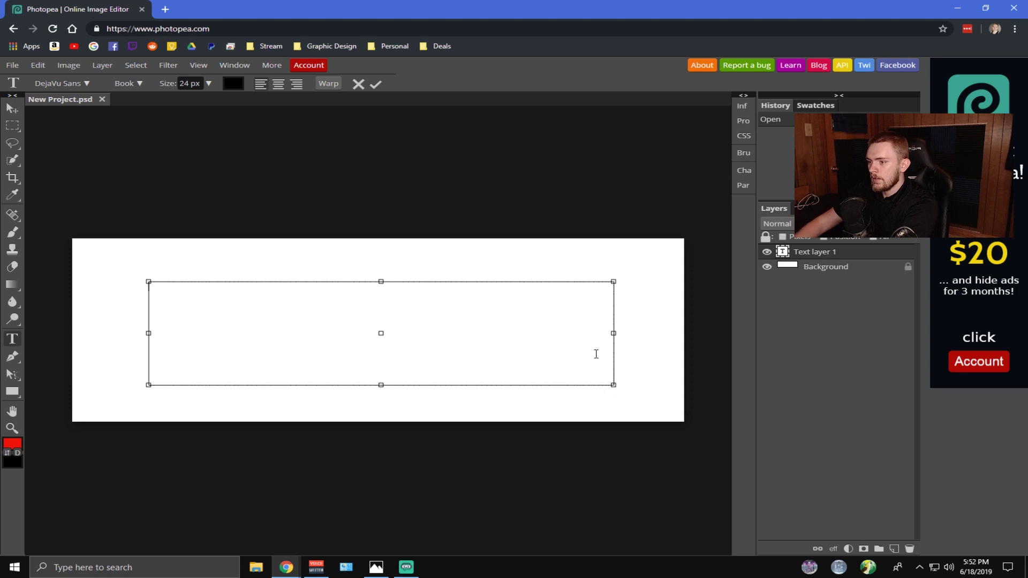
text(Hello)
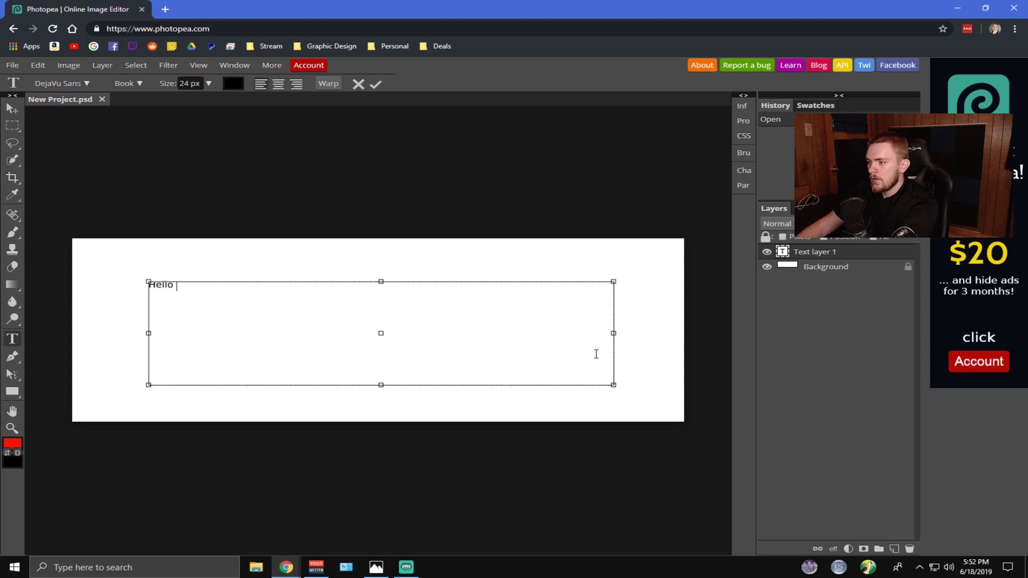
text( YouTube)
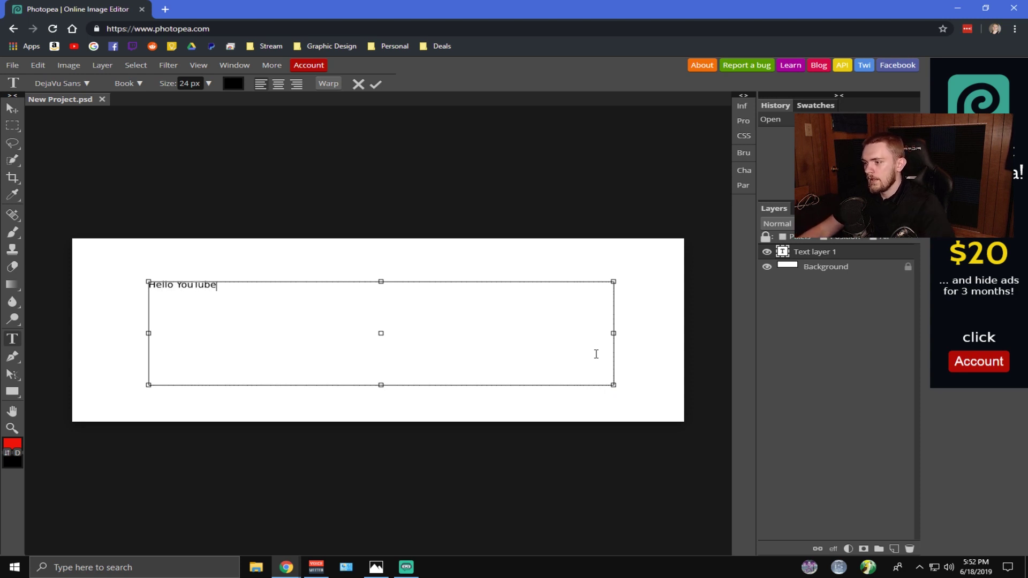
text(!)
key(ctrl+a)
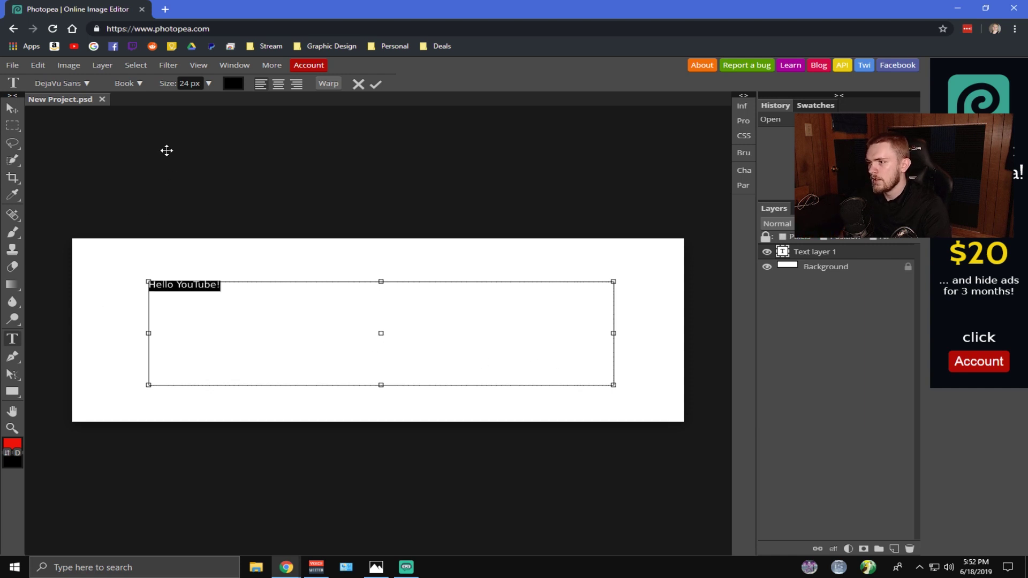
drag(163, 83, 298, 109)
click(278, 83)
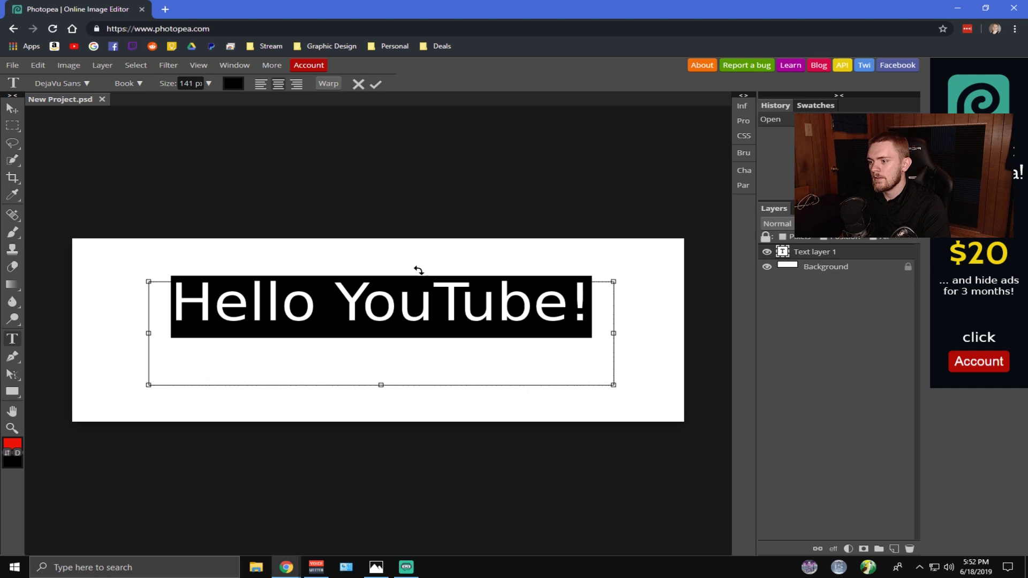
click(400, 309)
Step: Widen the text box across the canvas, lower it toward the centre, and commit
drag(380, 279, 381, 290)
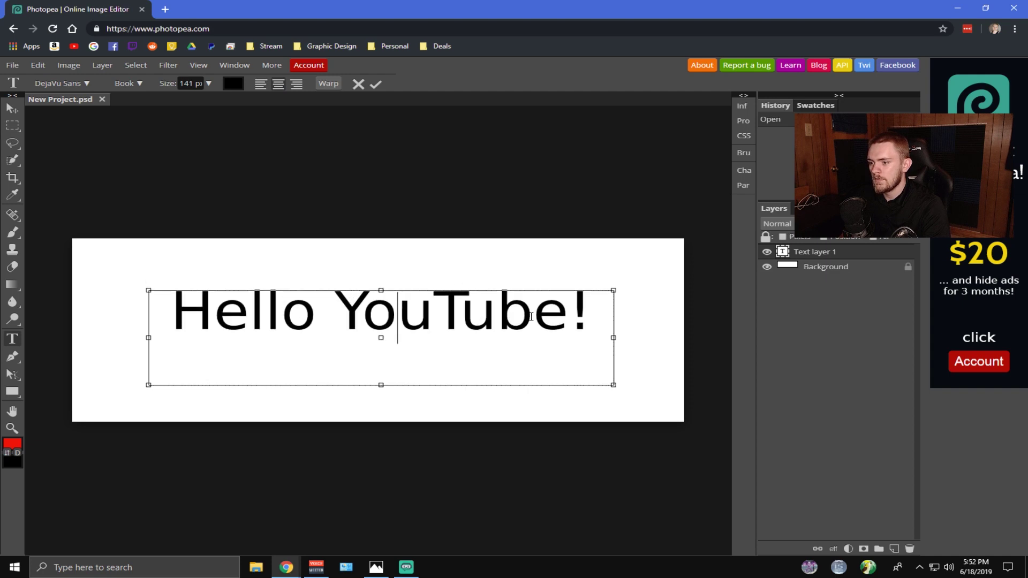
drag(613, 337, 684, 337)
drag(148, 338, 73, 337)
drag(375, 289, 388, 307)
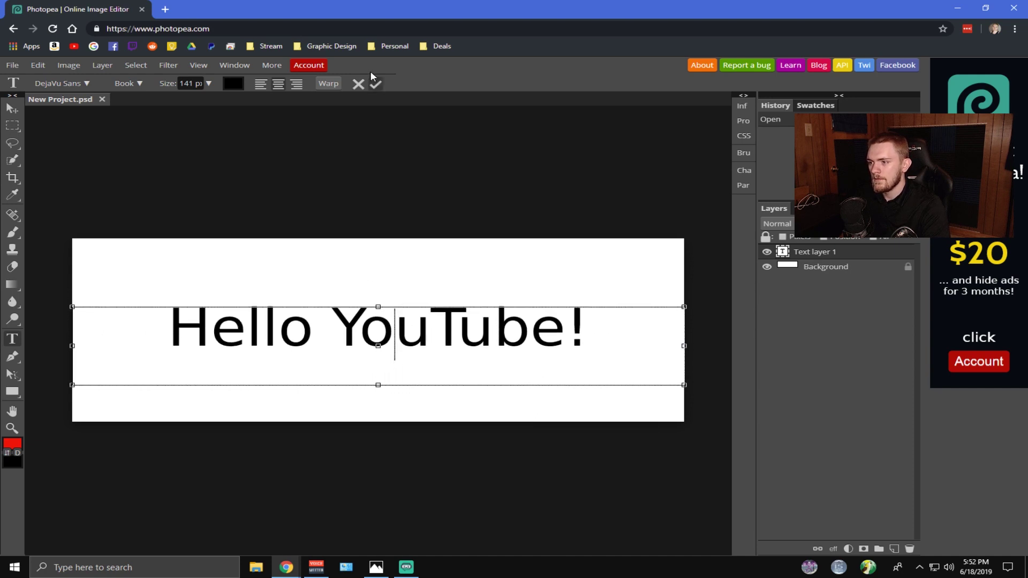
click(375, 84)
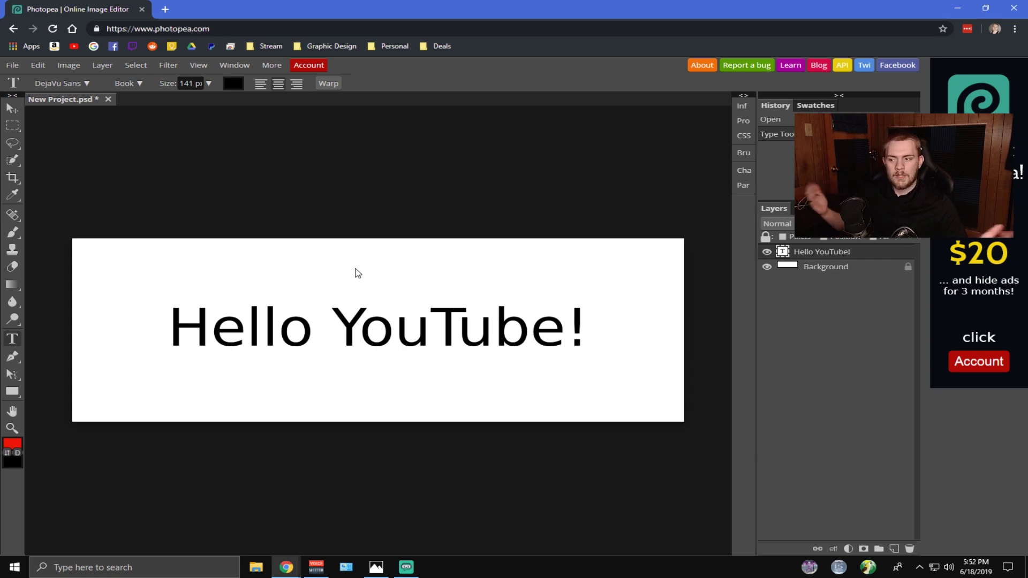
Step: Draw a red rectangle covering the canvas and move it beneath the text layer
right_click(12, 392)
click(48, 390)
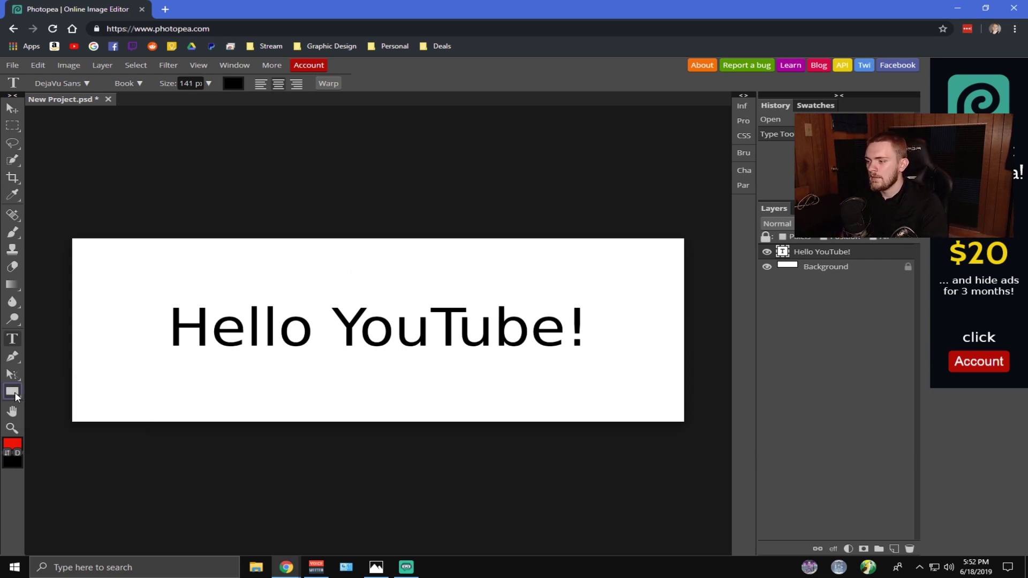
drag(55, 220, 710, 444)
drag(861, 255, 867, 276)
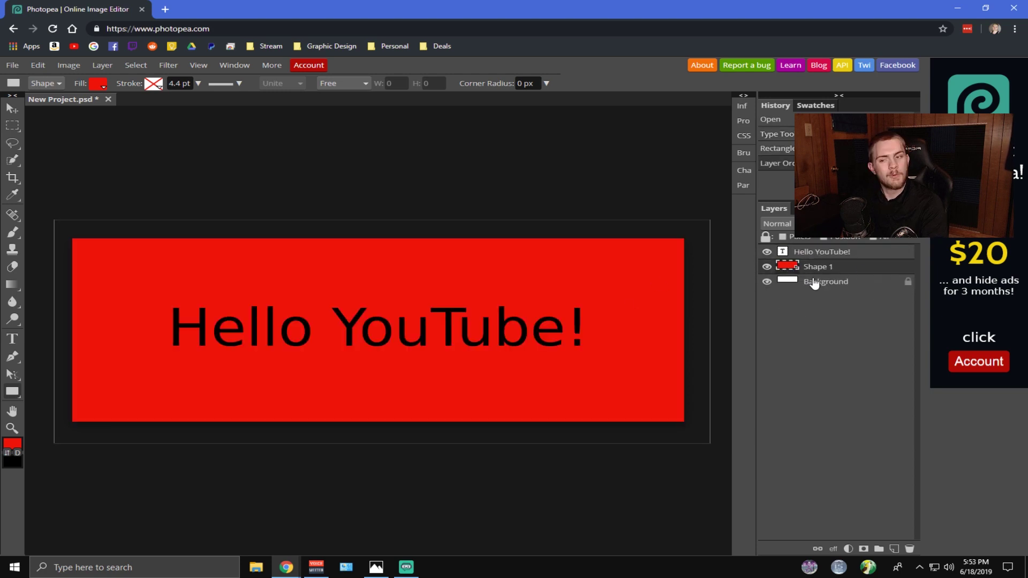
Step: Give the Hello YouTube! text layer a white Color Overlay
click(871, 259)
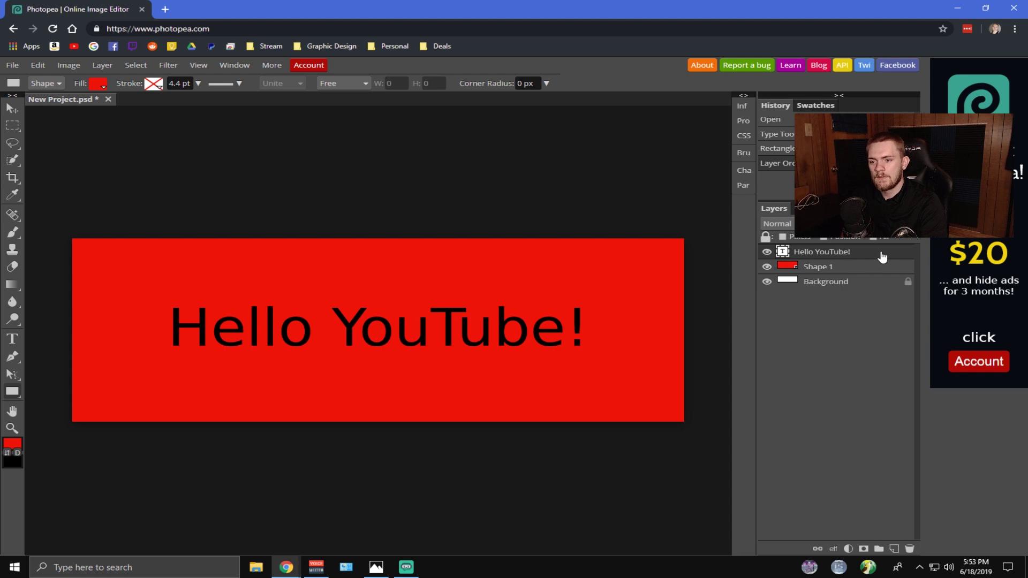
double_click(879, 261)
drag(226, 150, 564, 120)
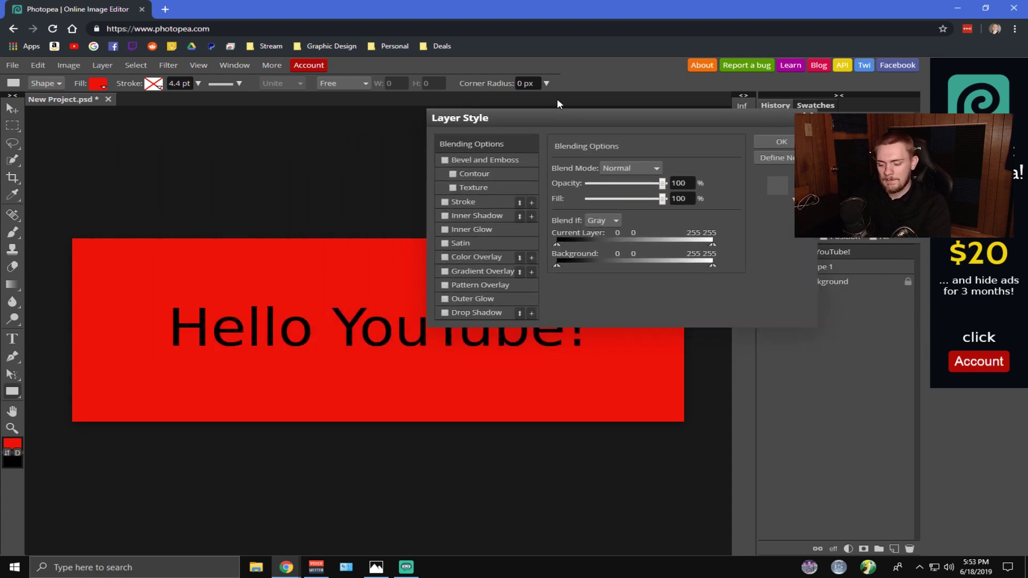
click(445, 257)
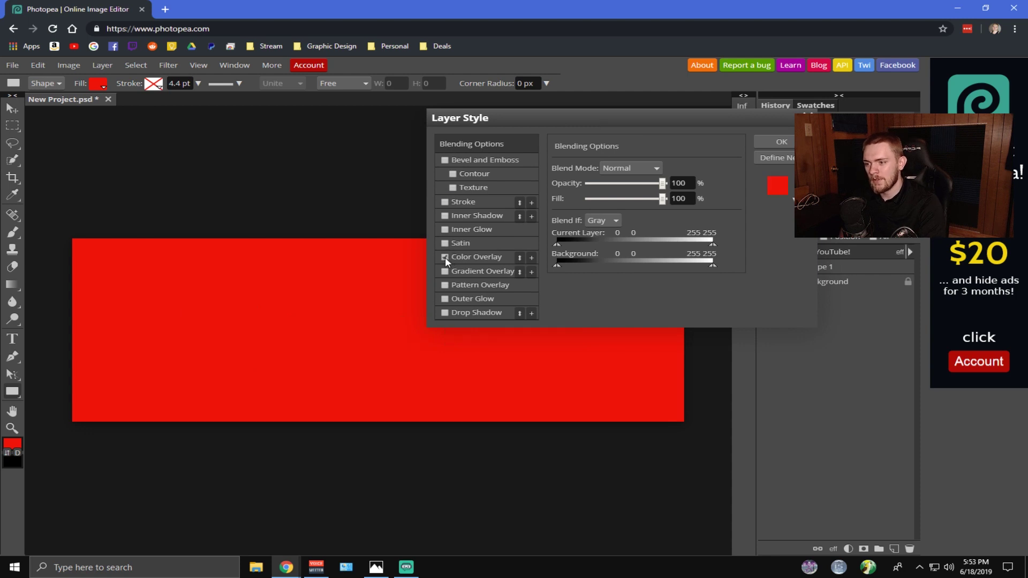
click(496, 258)
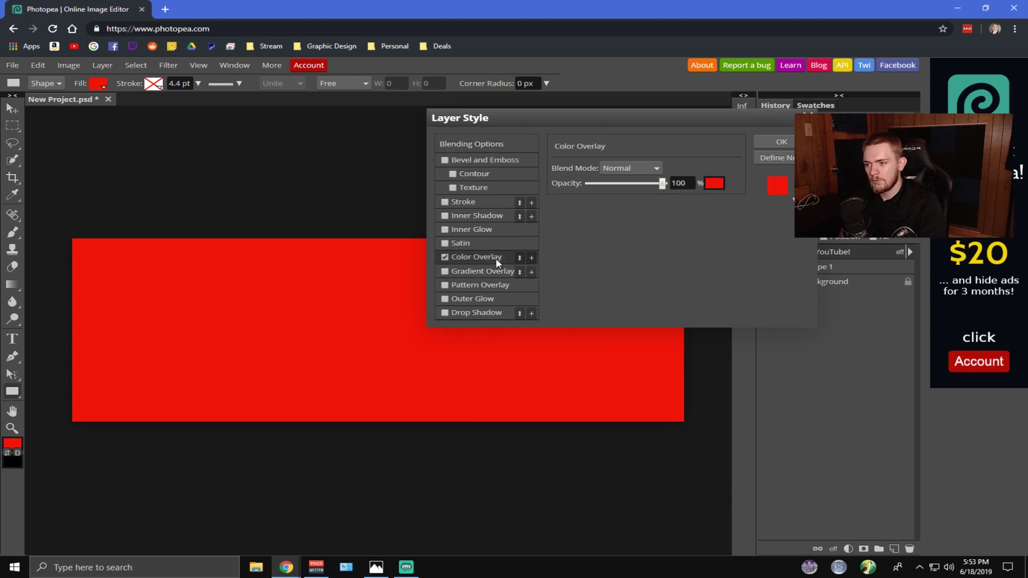
click(713, 184)
drag(180, 227, 67, 151)
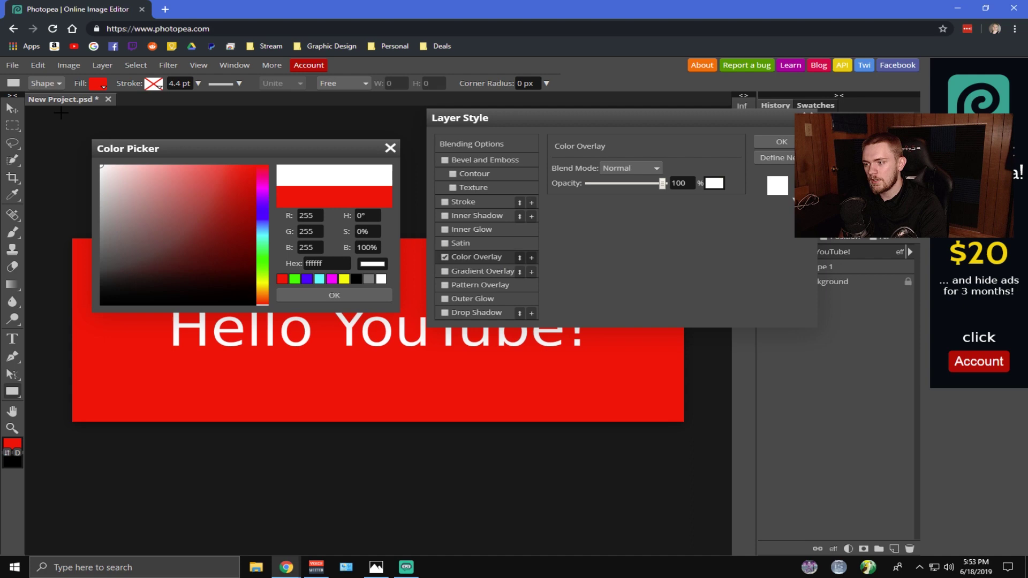
click(332, 295)
click(782, 142)
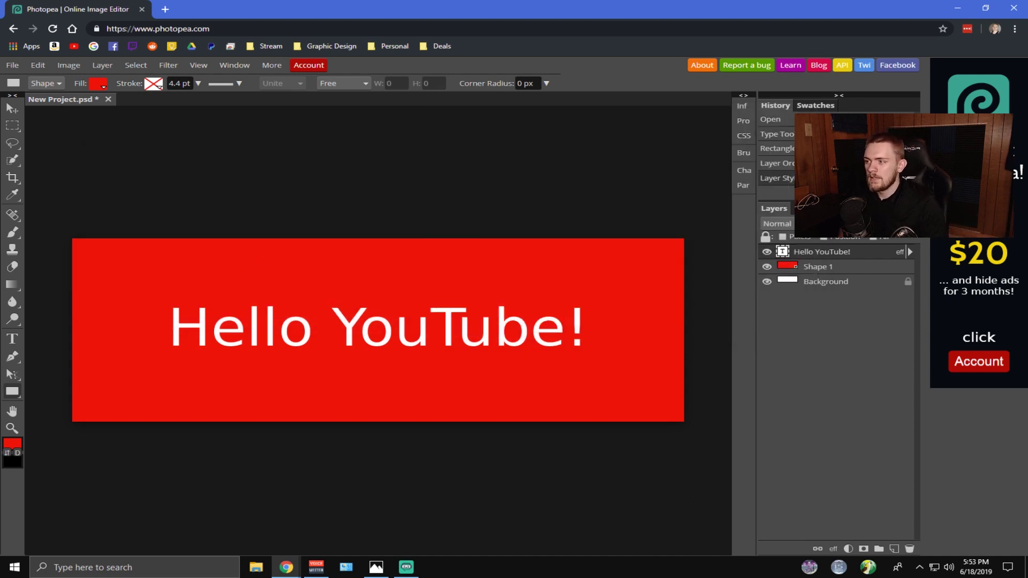
Step: Place the PC case PNG into the banner with File > Open & Place
click(16, 70)
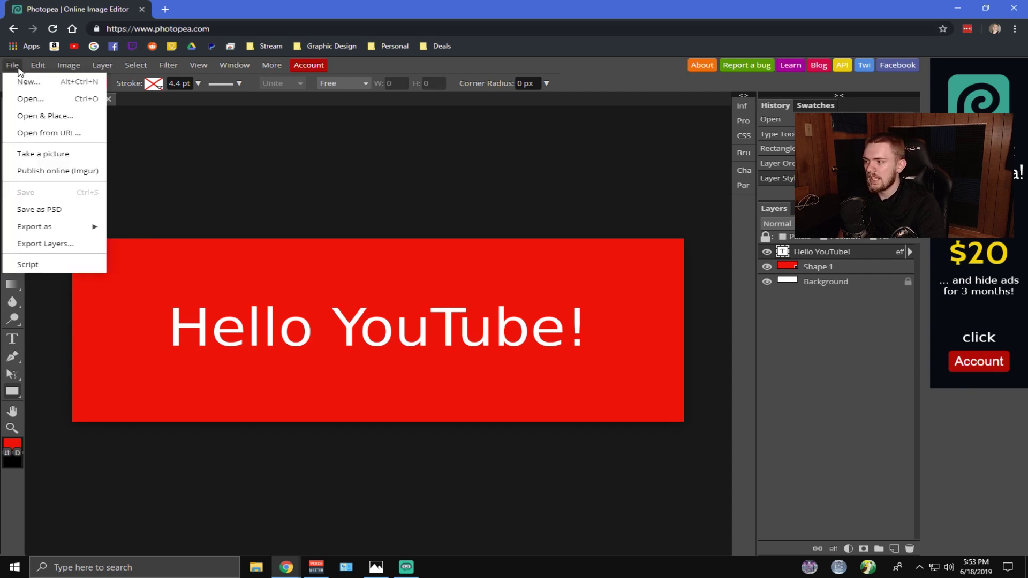
click(42, 116)
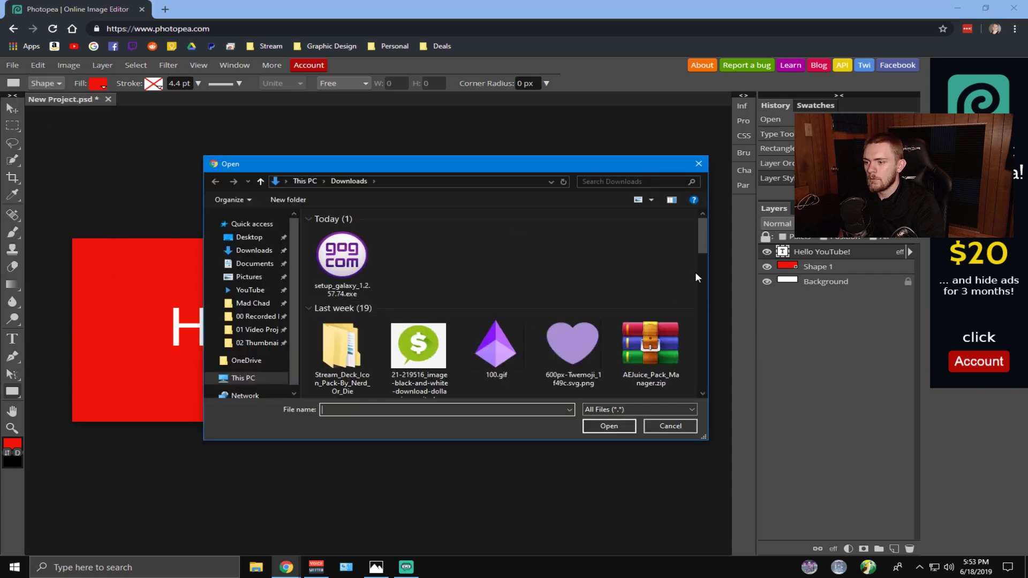
drag(705, 251, 704, 302)
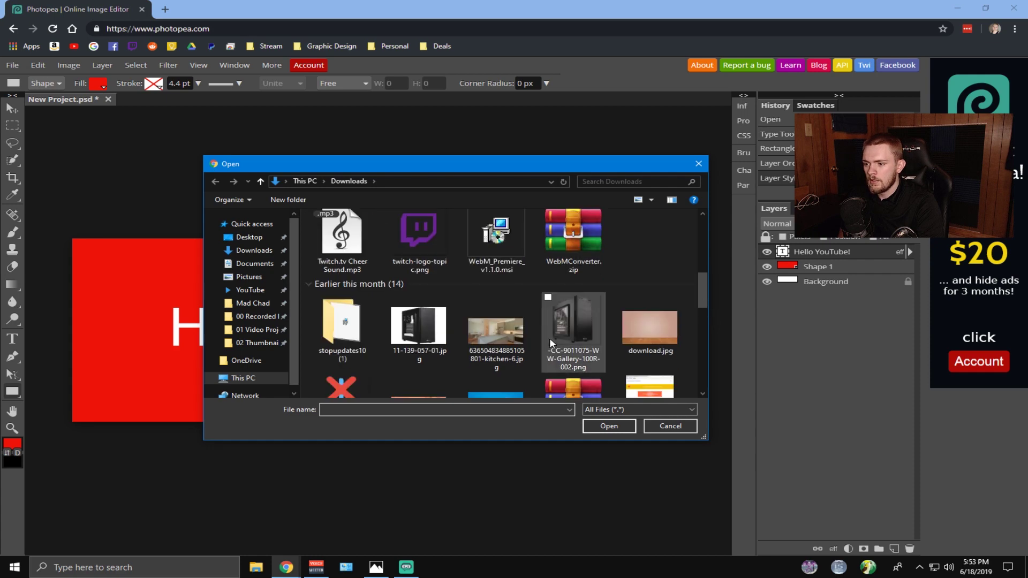
double_click(582, 326)
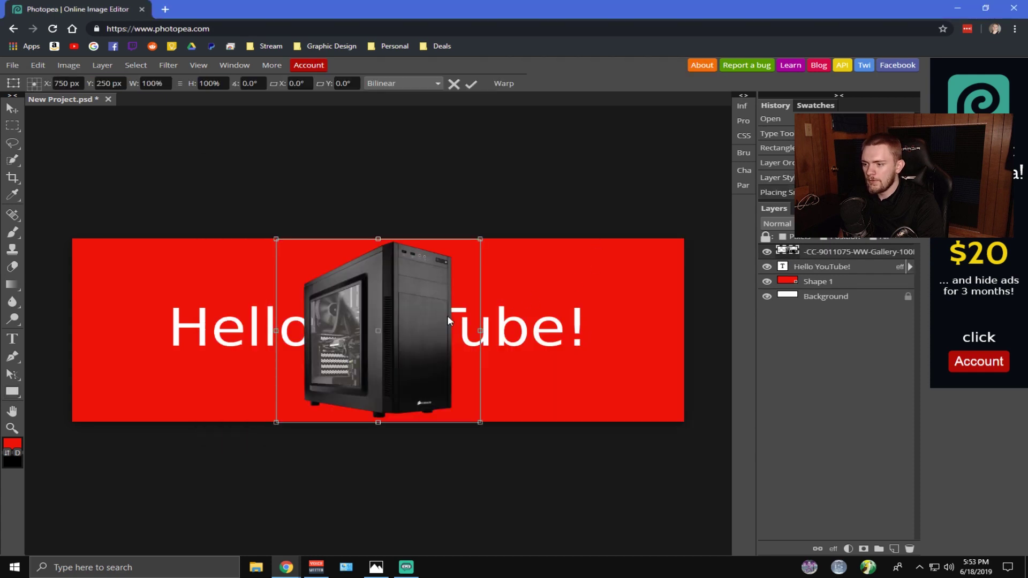
Step: Scale the PC image to about 74% and move it to the banner's right end
drag(448, 316, 613, 304)
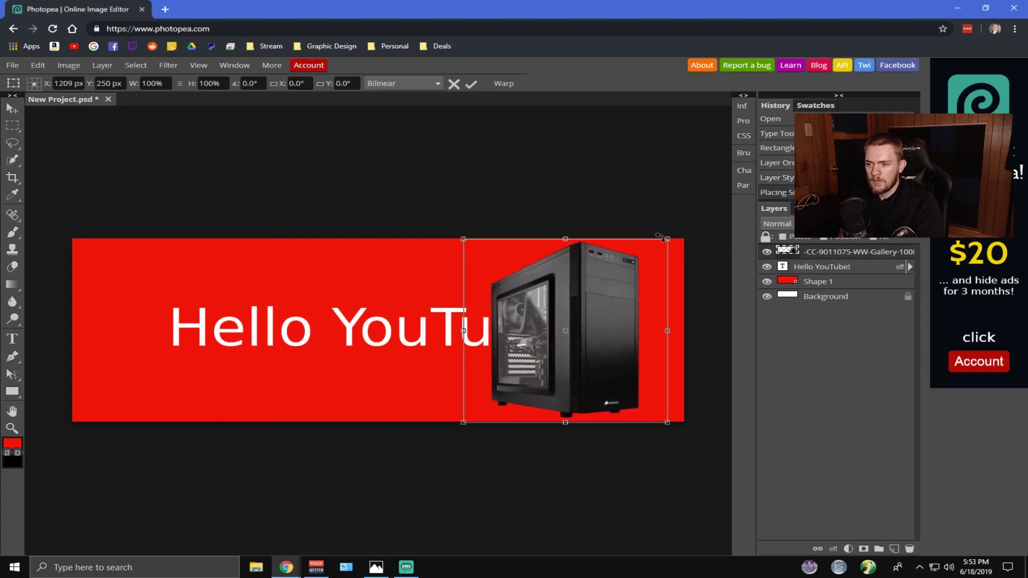
drag(665, 241, 613, 284)
drag(565, 319, 603, 300)
Step: Commit the PC image placement and resize the headline text box
click(470, 84)
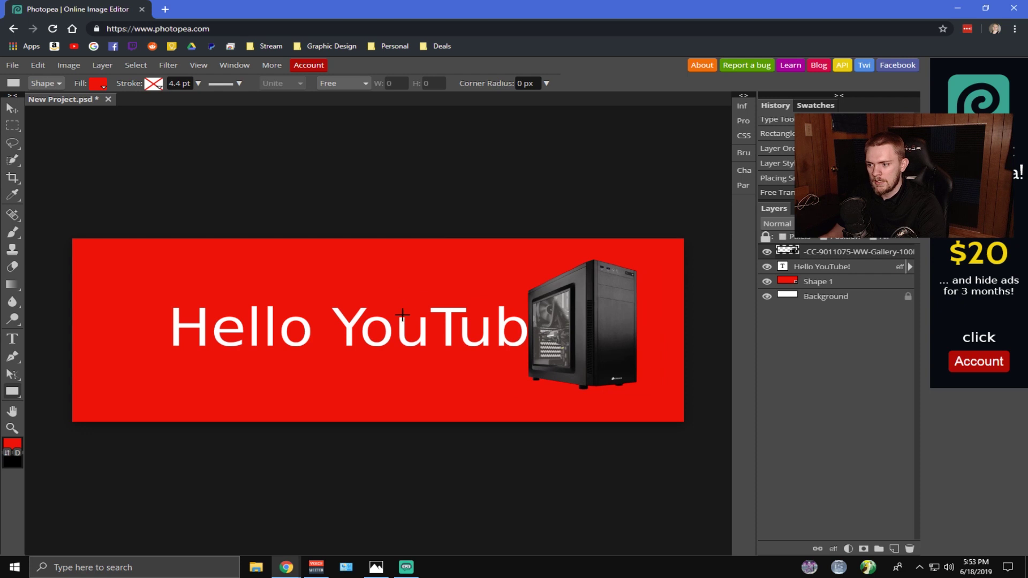
right_click(12, 339)
click(59, 316)
click(368, 321)
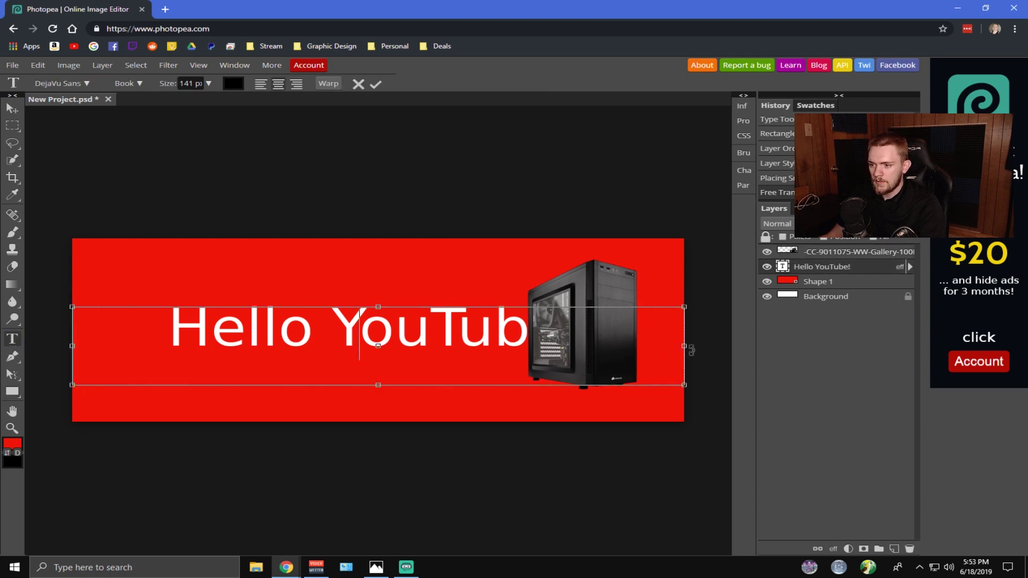
drag(687, 346, 528, 346)
drag(73, 345, 125, 344)
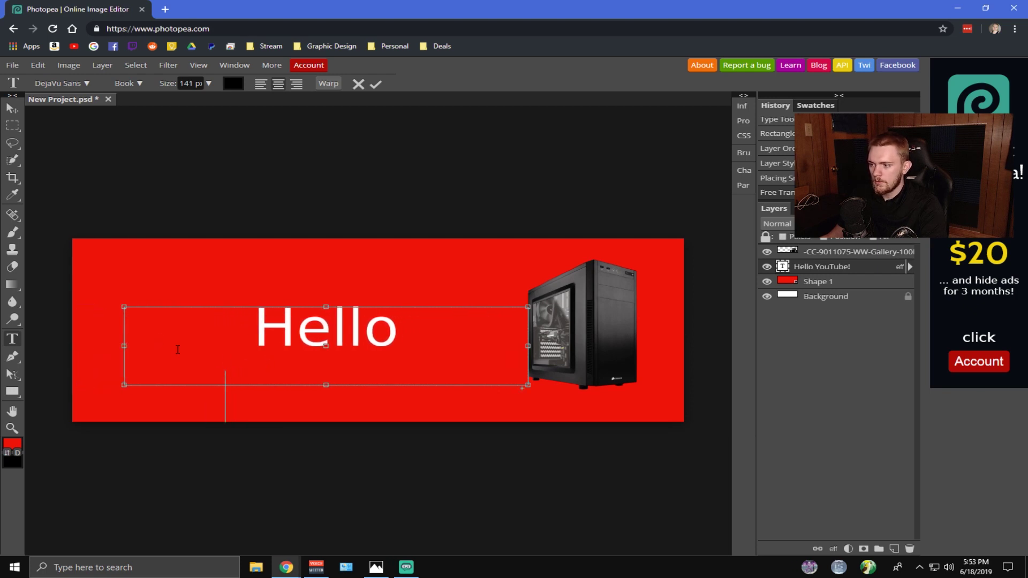
drag(124, 343, 521, 335)
Step: Reduce the headline font to 91 px and fit its box left of the PC case
click(61, 336)
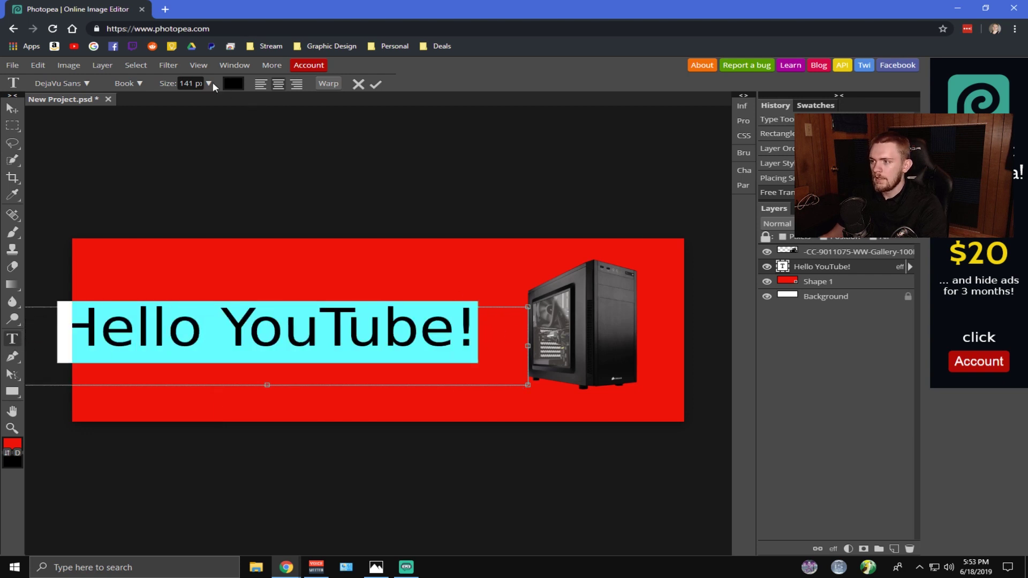
mouse_move(157, 83)
mouse_down()
mouse_move(130, 85)
mouse_move(156, 84)
mouse_up()
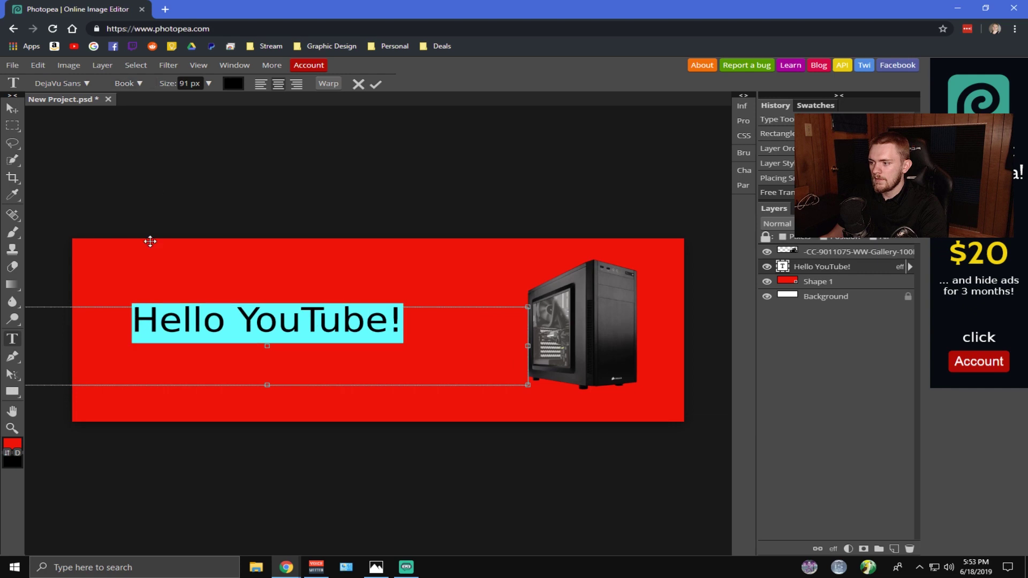
click(124, 360)
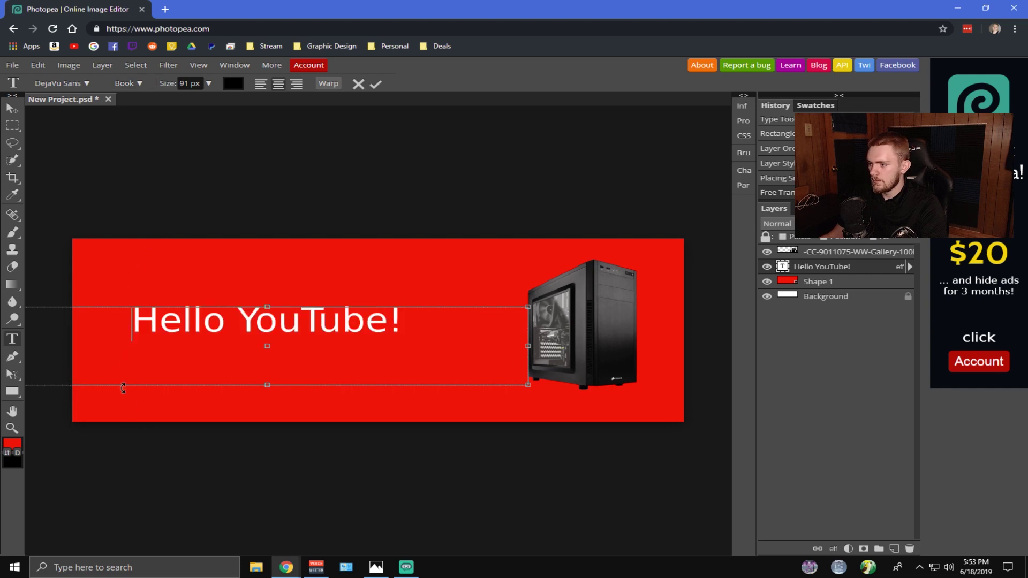
key(ctrl+minus)
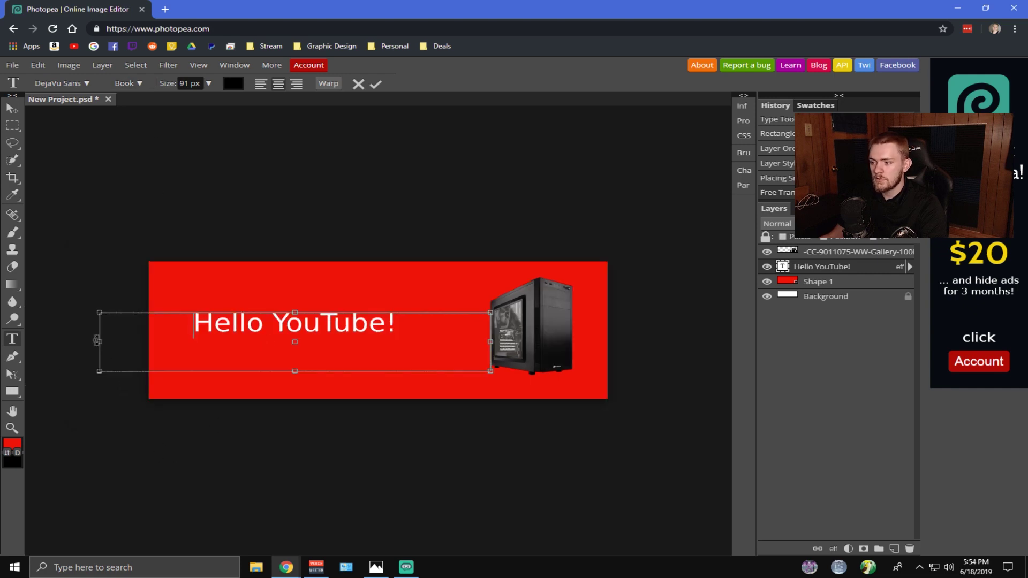
drag(98, 341, 186, 349)
Step: Replace the headline text with the repair shop's name, ending in 'PC Repair'
key(ctrl+a)
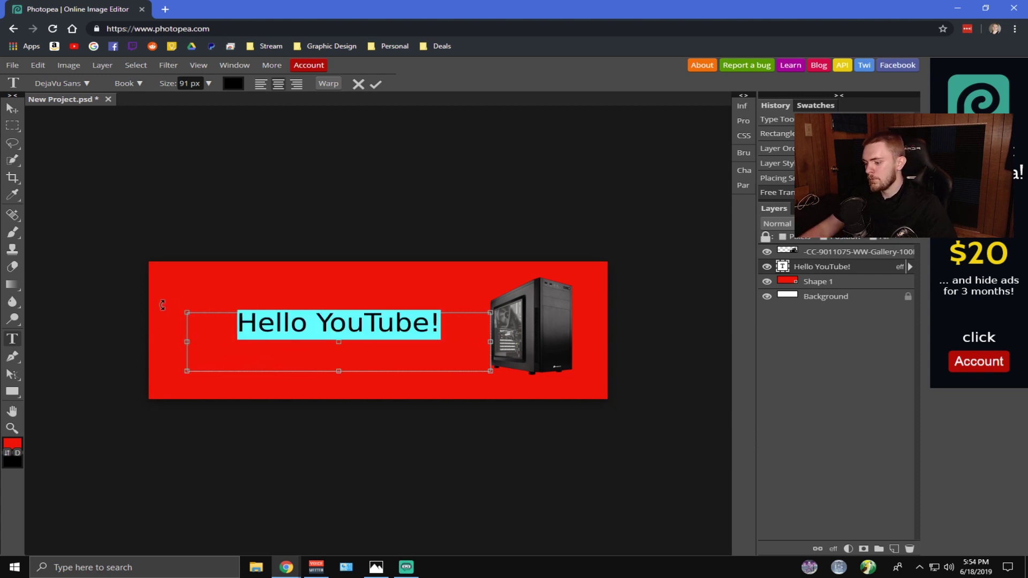
text(Chad's M)
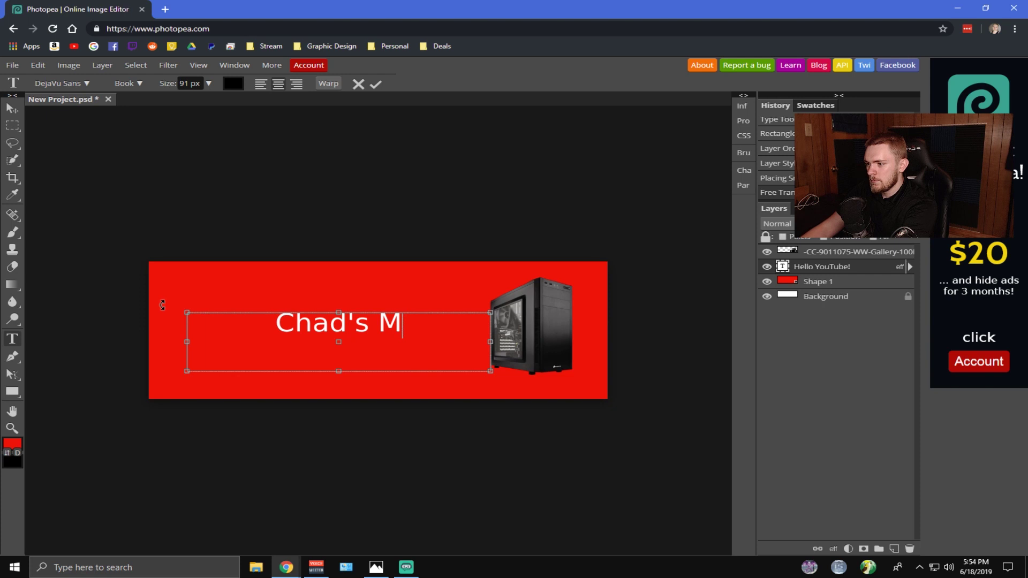
key(BackSpace)
text(PC R)
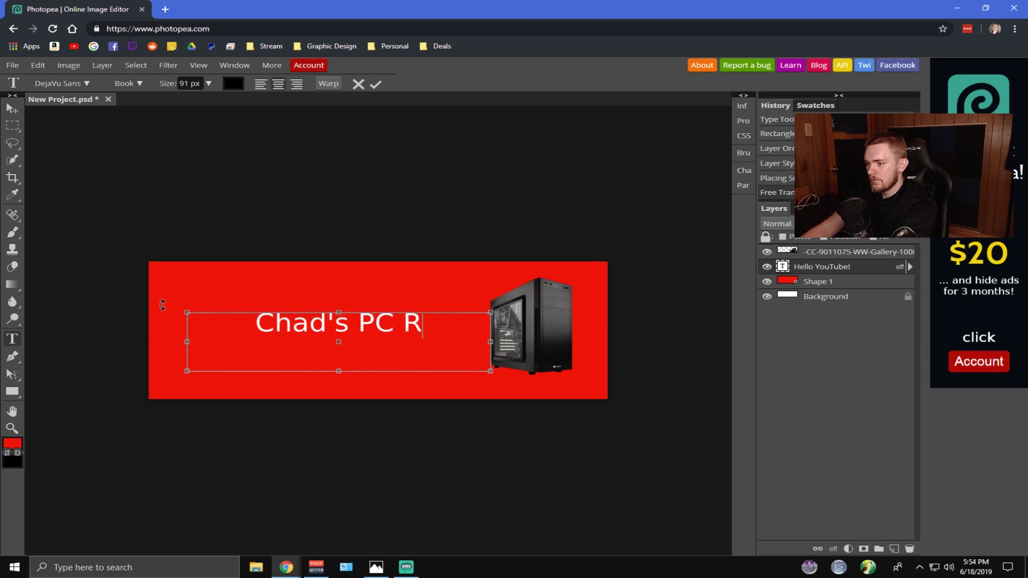
text(epair)
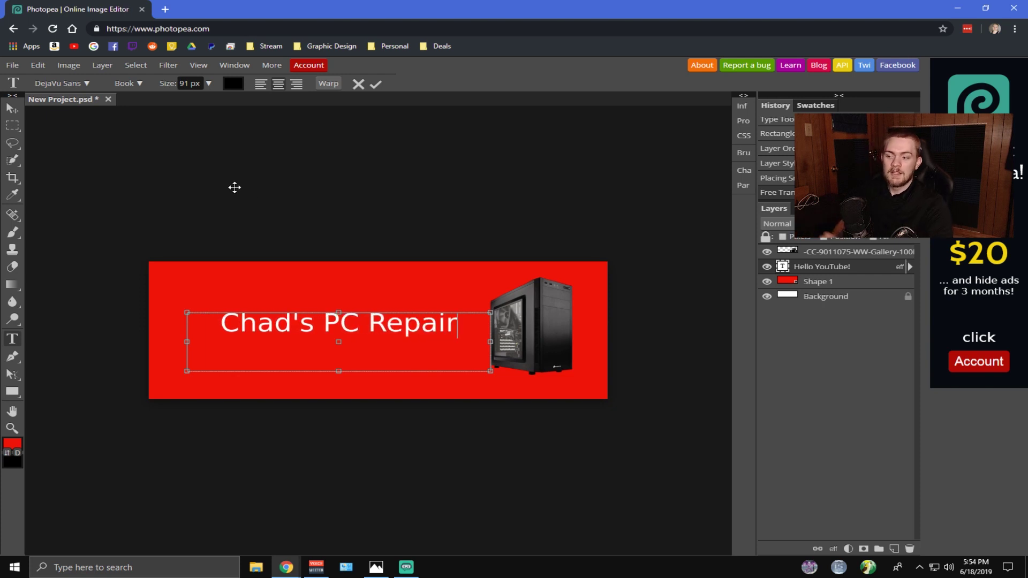
Step: Commit the headline, overlay the background shape with dark grey 393939, and close the banner
click(376, 84)
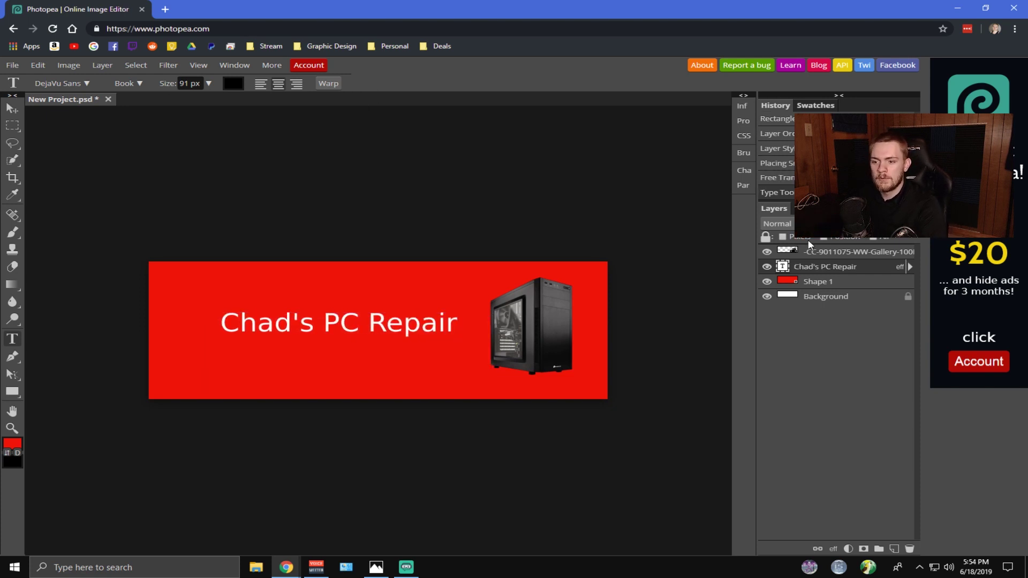
double_click(873, 287)
click(112, 288)
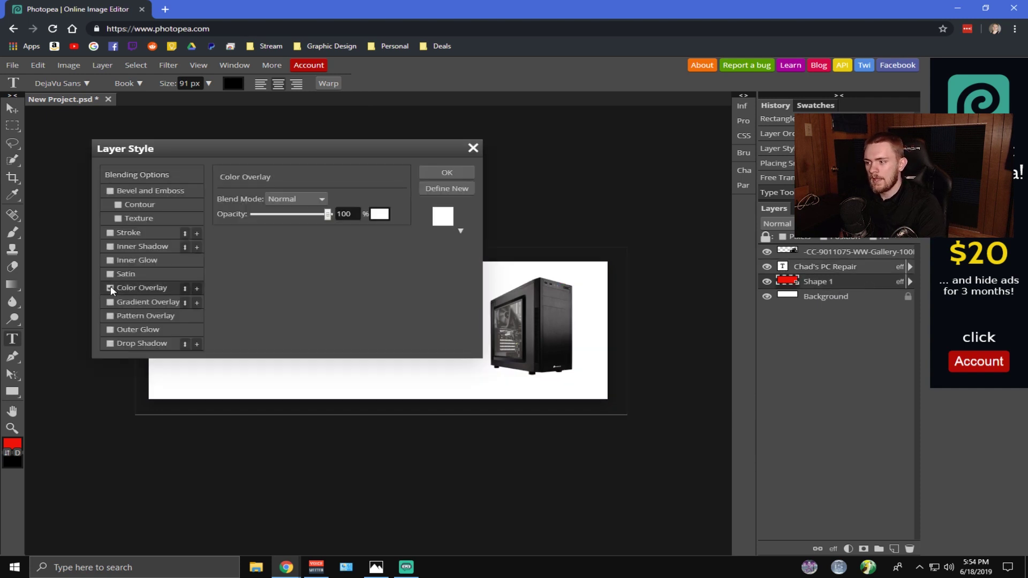
drag(287, 144, 626, 193)
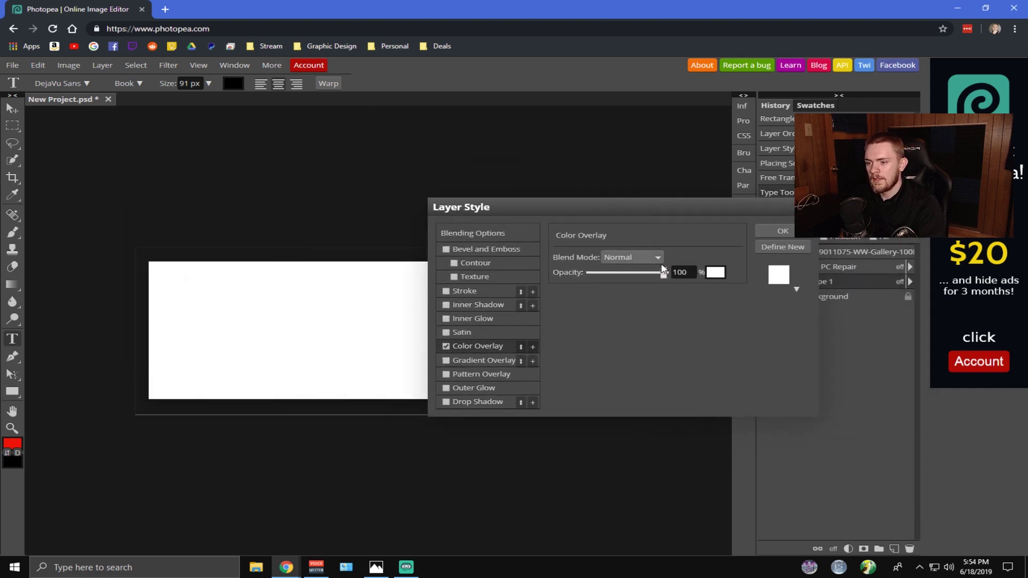
click(716, 272)
mouse_move(140, 245)
mouse_down()
mouse_move(92, 291)
mouse_move(87, 274)
mouse_up()
click(334, 295)
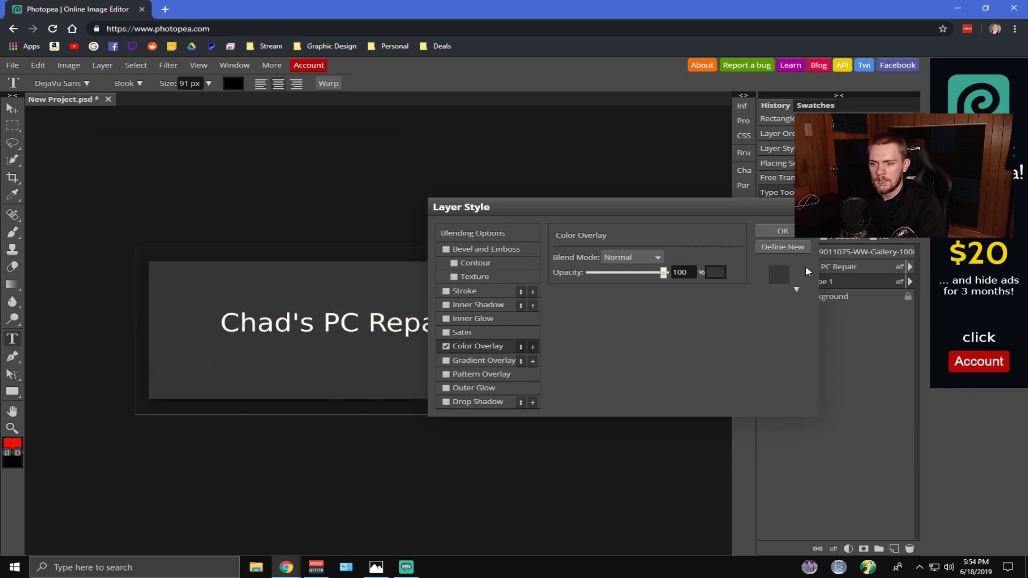
click(782, 231)
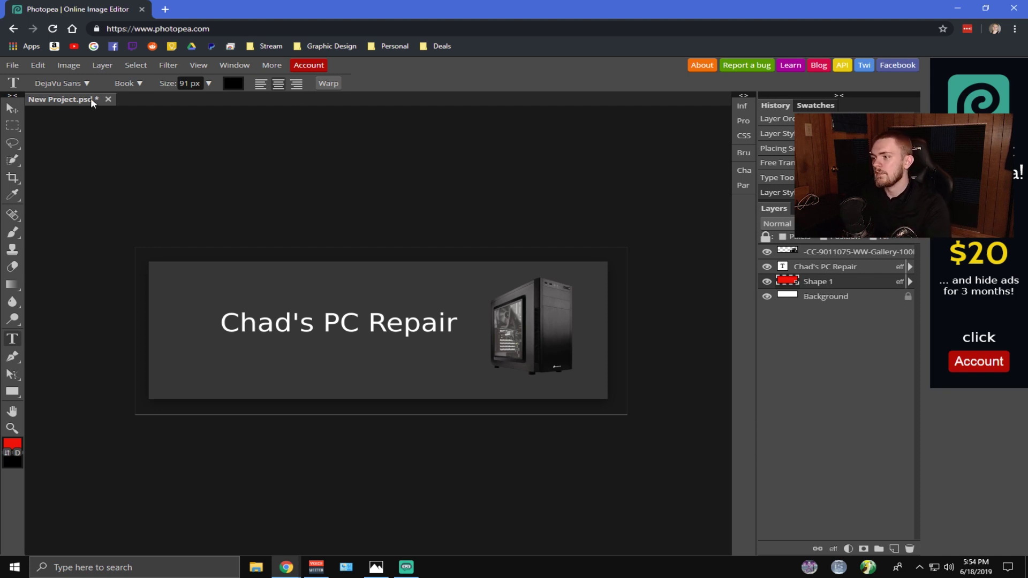
click(107, 99)
Step: Confirm closing, open the pea.psd demo, and hide its heading, description, Blog & Twitter text and pea group
click(572, 101)
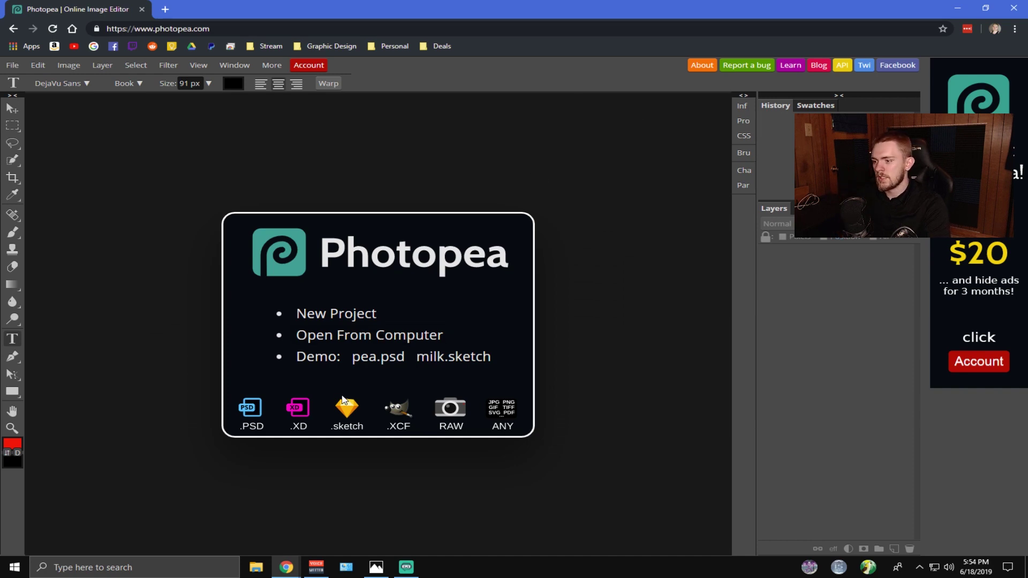
click(367, 359)
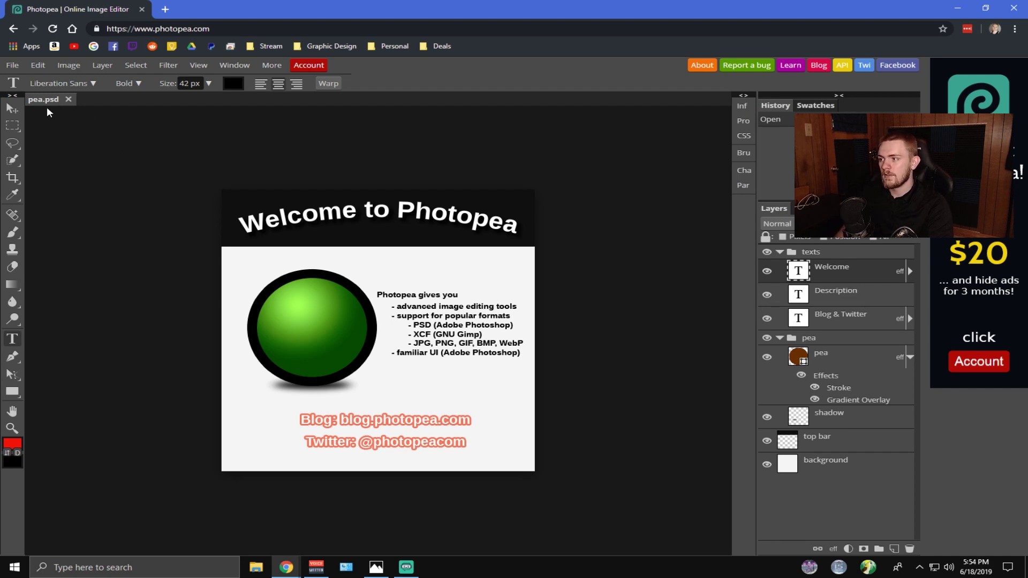
click(769, 273)
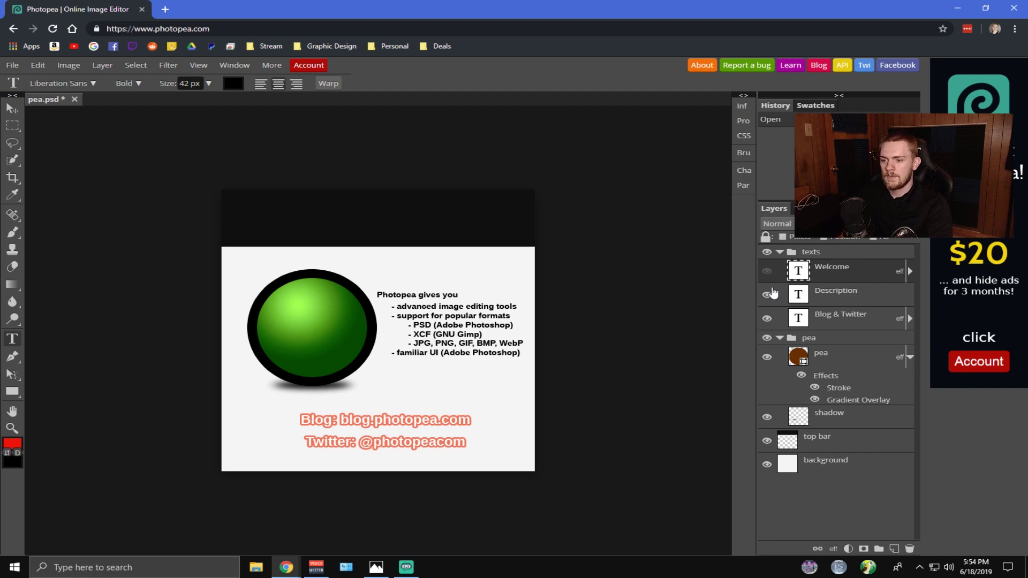
click(767, 295)
click(767, 318)
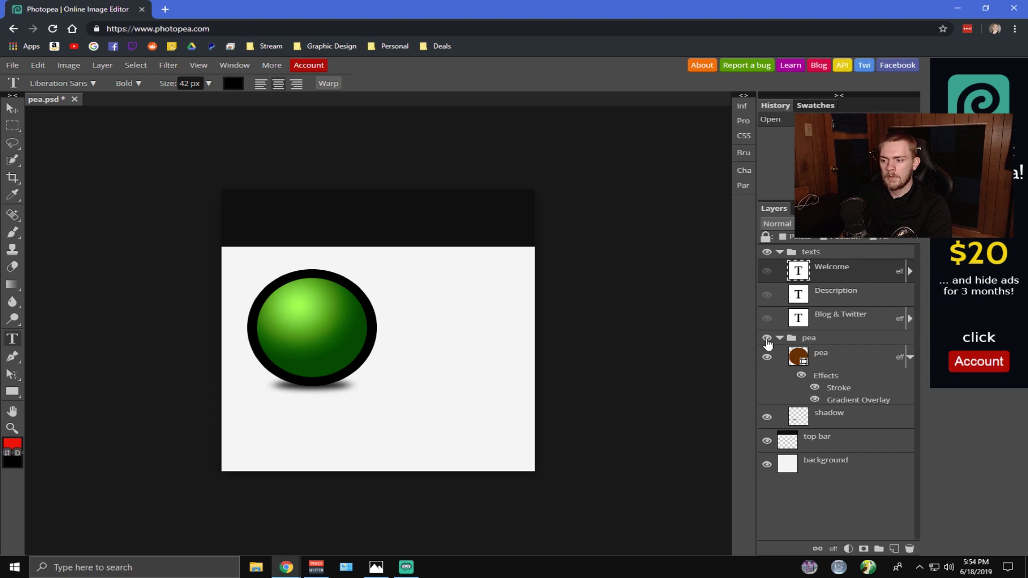
click(766, 337)
click(766, 338)
click(767, 338)
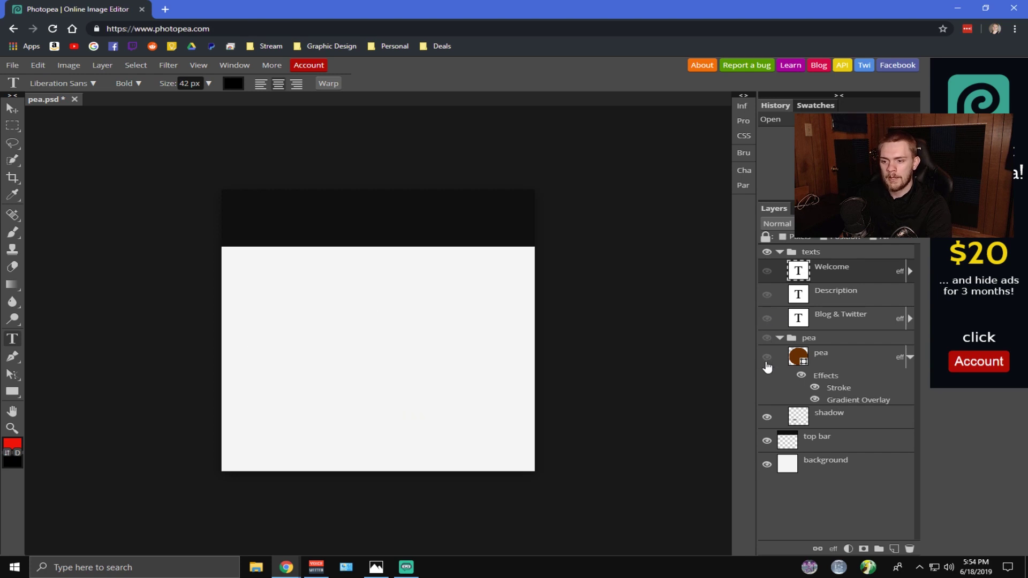
Step: Make all pea.psd layers and groups visible again and select the pea layer
click(767, 441)
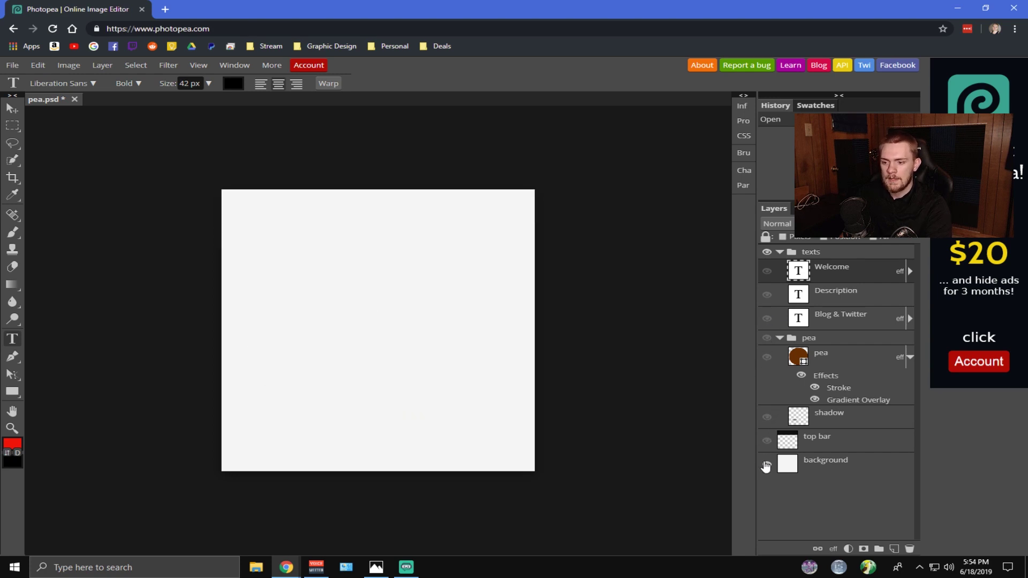
click(767, 464)
click(766, 441)
click(767, 465)
click(767, 417)
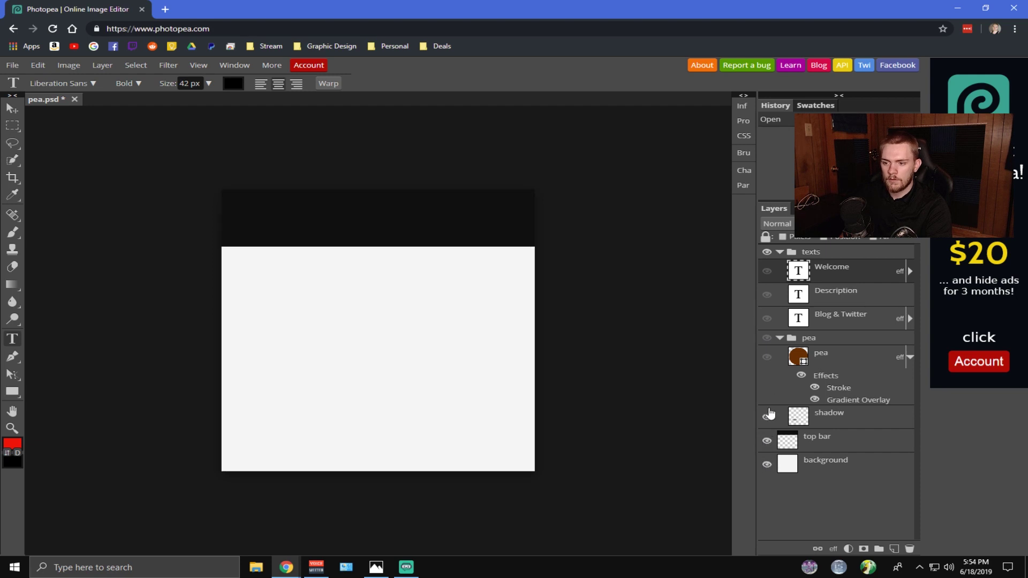
click(766, 358)
click(767, 338)
click(767, 318)
click(767, 294)
click(767, 270)
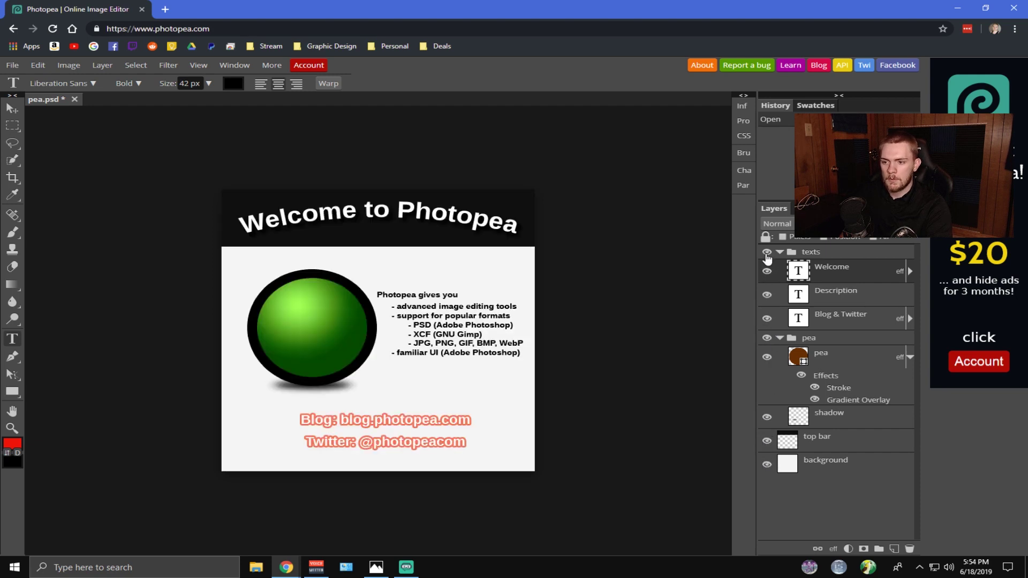
click(868, 363)
Step: Open the pea layer's style, review Stroke, and open the Gradient Overlay gradient editor
double_click(868, 363)
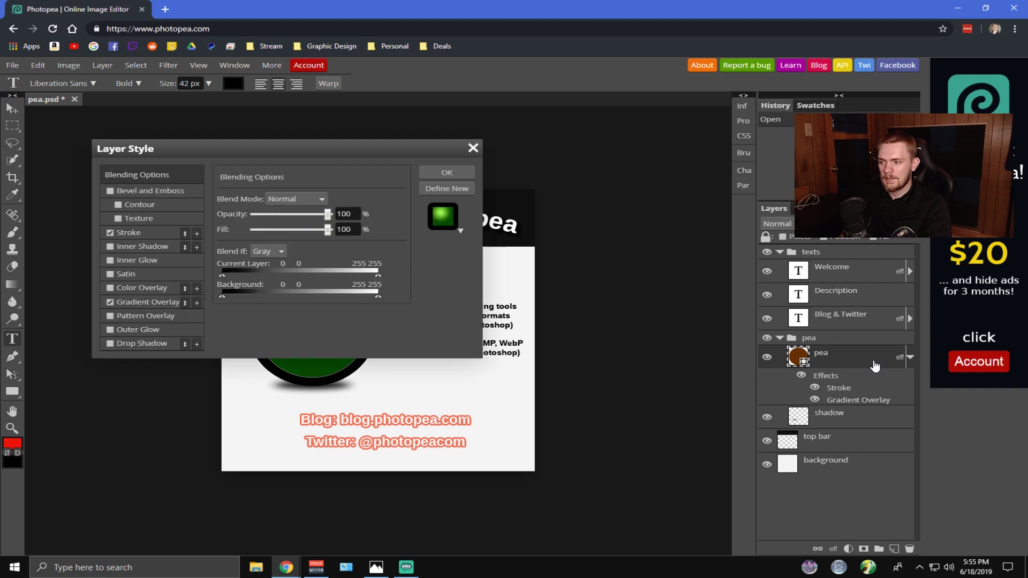
drag(321, 156, 756, 104)
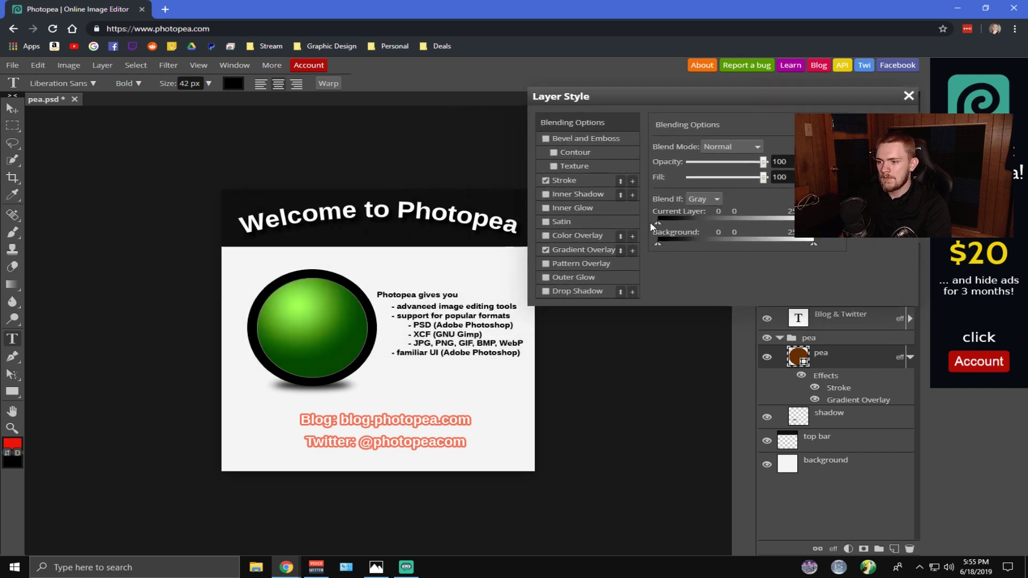
click(568, 180)
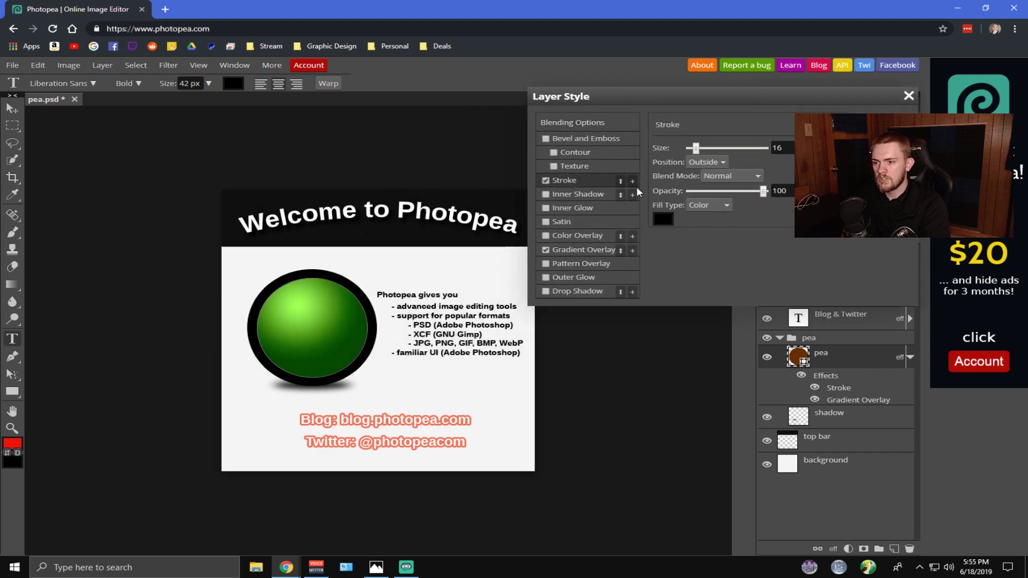
click(584, 252)
click(720, 177)
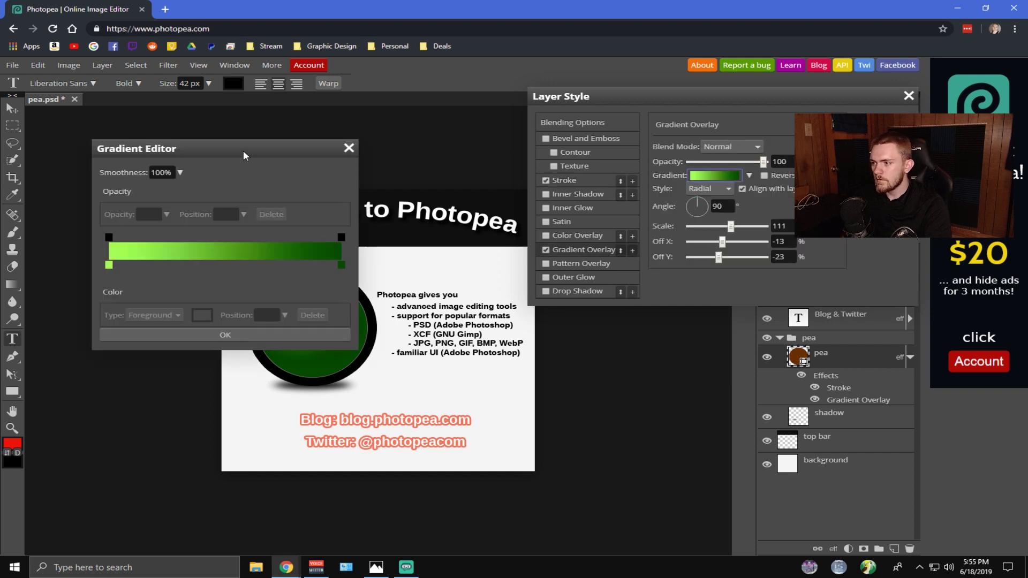
drag(244, 155, 680, 192)
Step: Set the gradient's left colour stop to blue
click(546, 302)
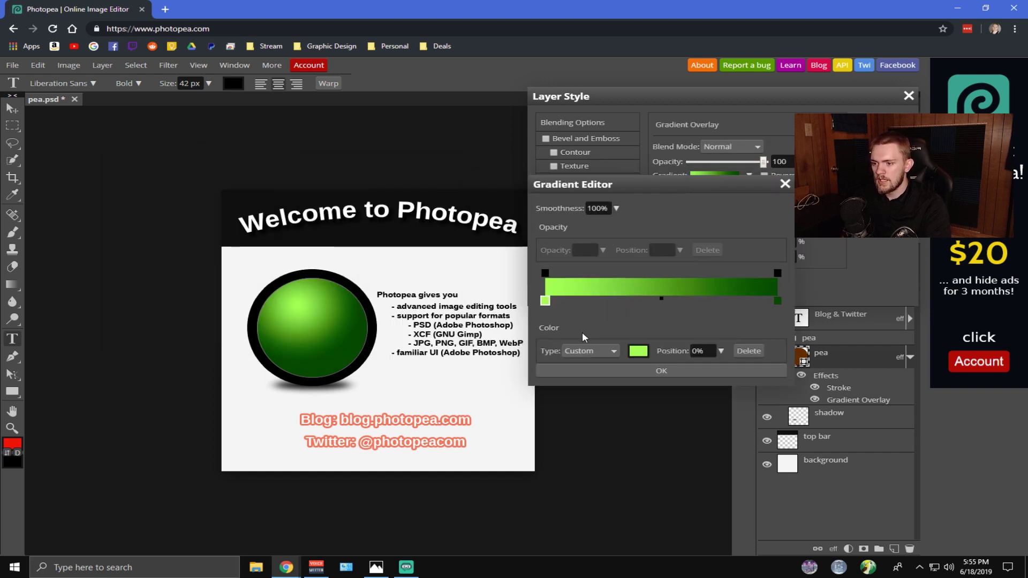
click(638, 351)
drag(260, 277, 266, 228)
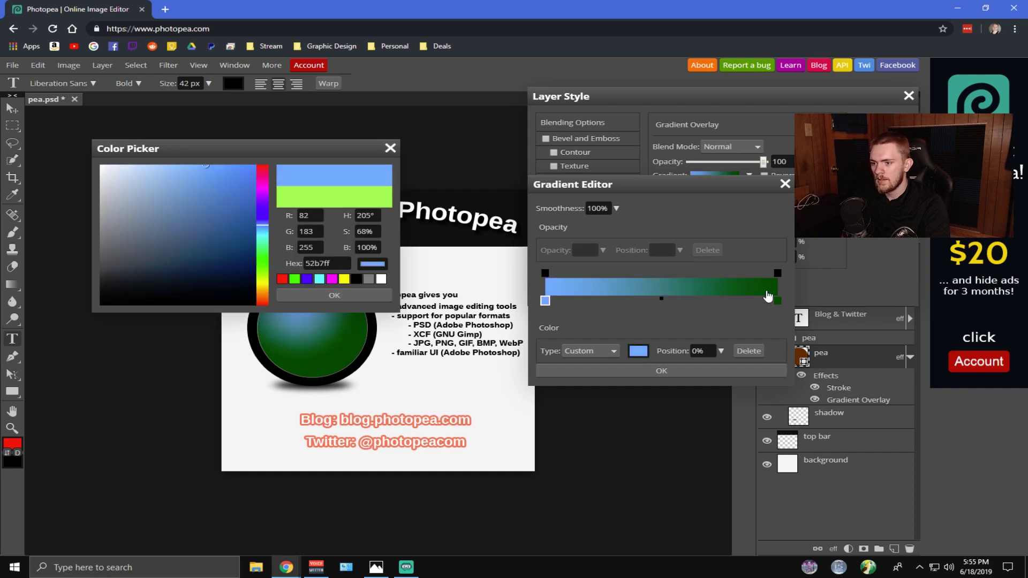
click(334, 295)
click(638, 351)
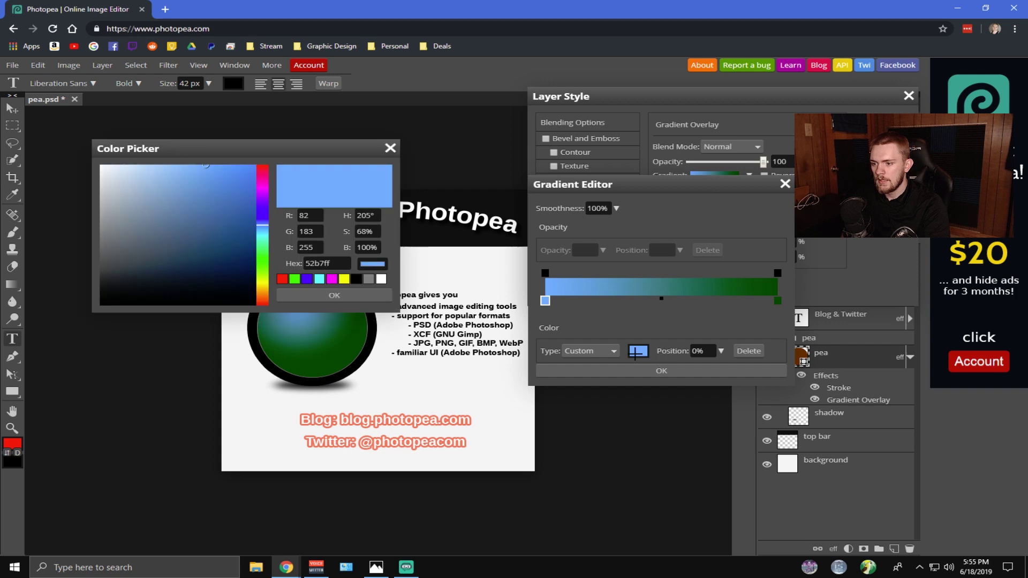
click(334, 295)
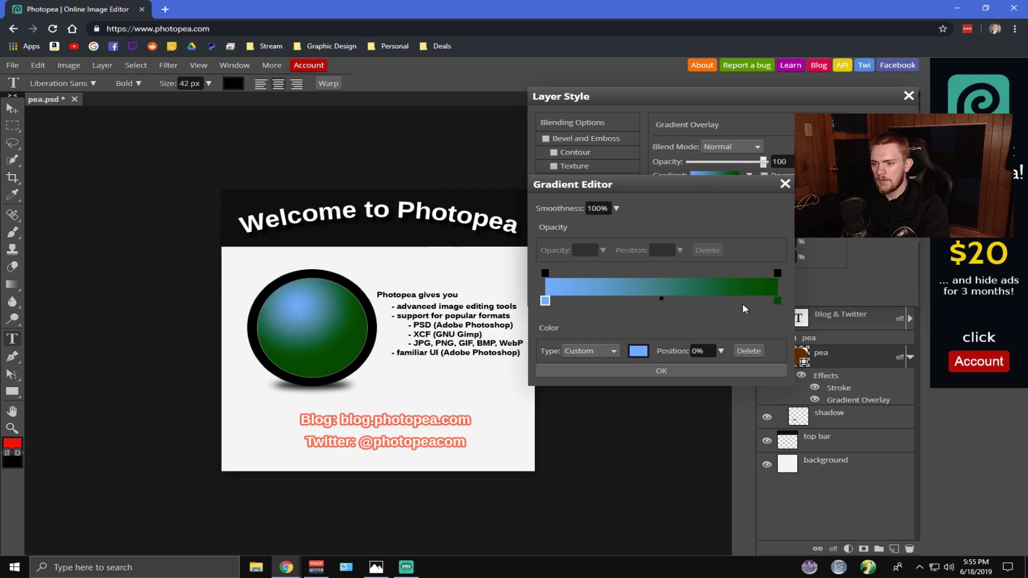
Step: Set the right colour stop to magenta and confirm the blue-to-magenta gradient
click(776, 301)
click(639, 351)
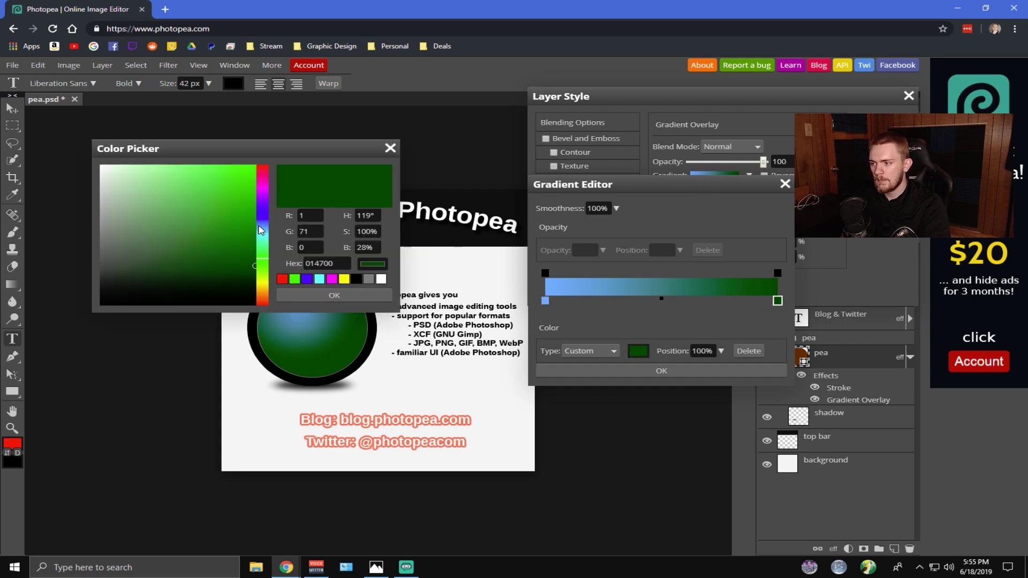
mouse_move(259, 230)
mouse_down()
mouse_move(258, 193)
mouse_move(236, 183)
mouse_move(317, 154)
mouse_up()
click(364, 295)
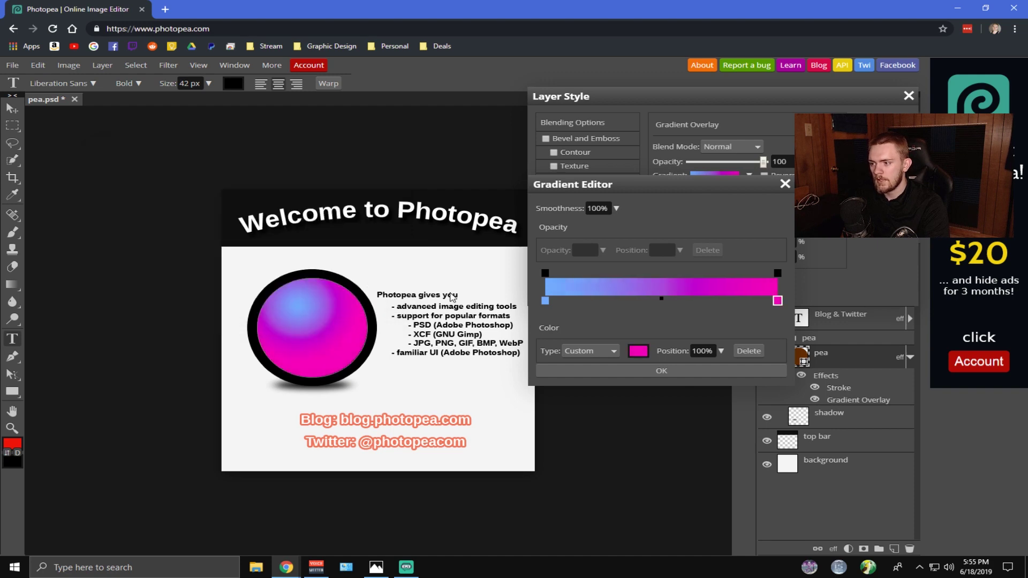
click(650, 370)
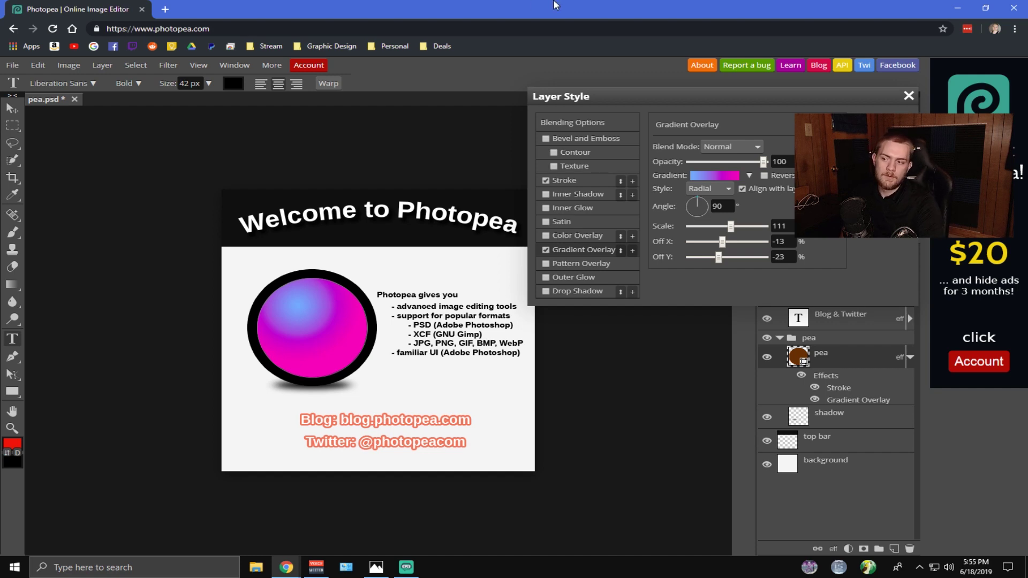
Step: Apply the pea's new layer style and close pea.psd without saving
click(880, 124)
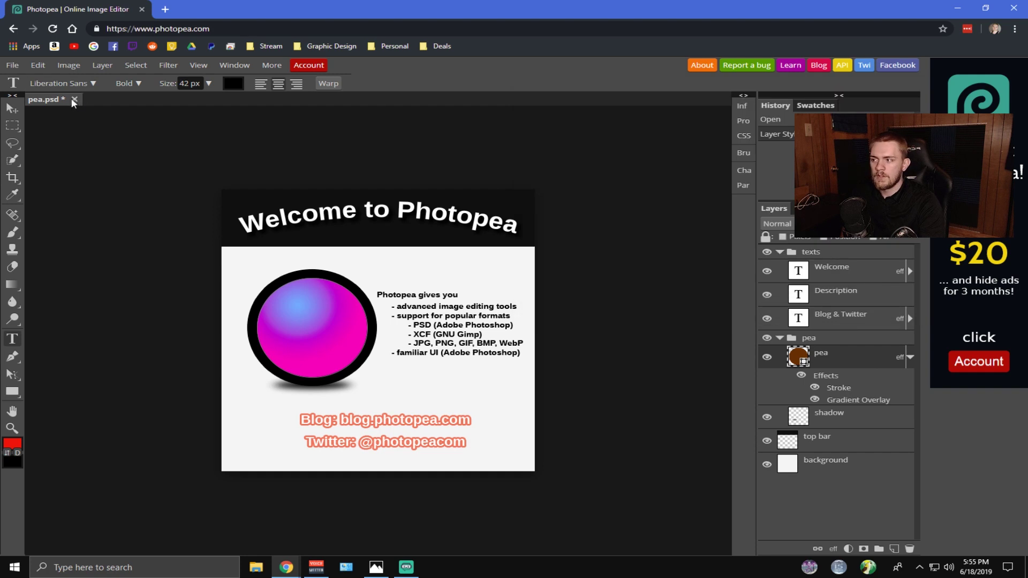
click(75, 100)
click(572, 92)
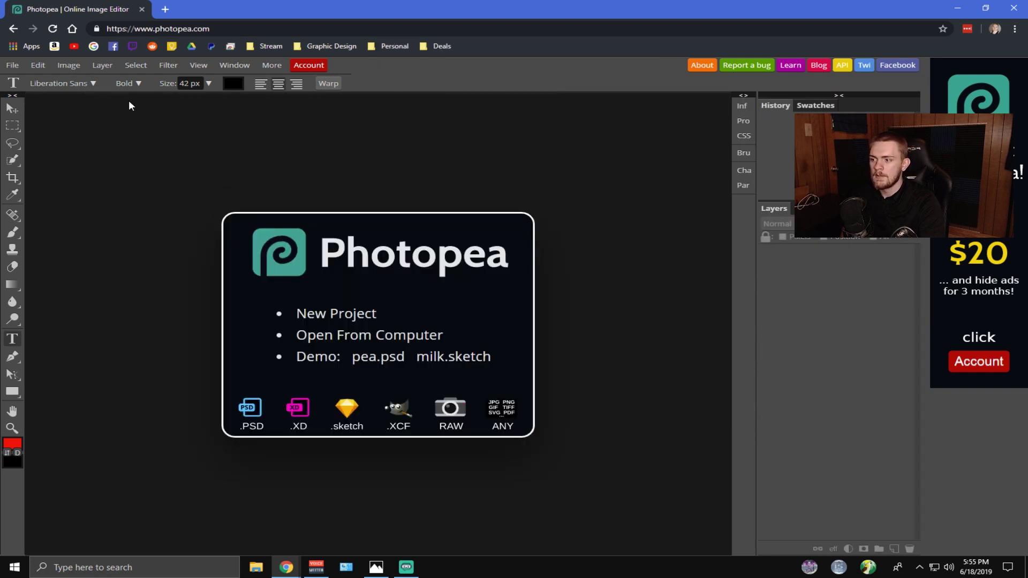
Step: Open a file from the computer, browsing to find Outro Card.psd
click(406, 336)
scroll(401, 289, down, 8)
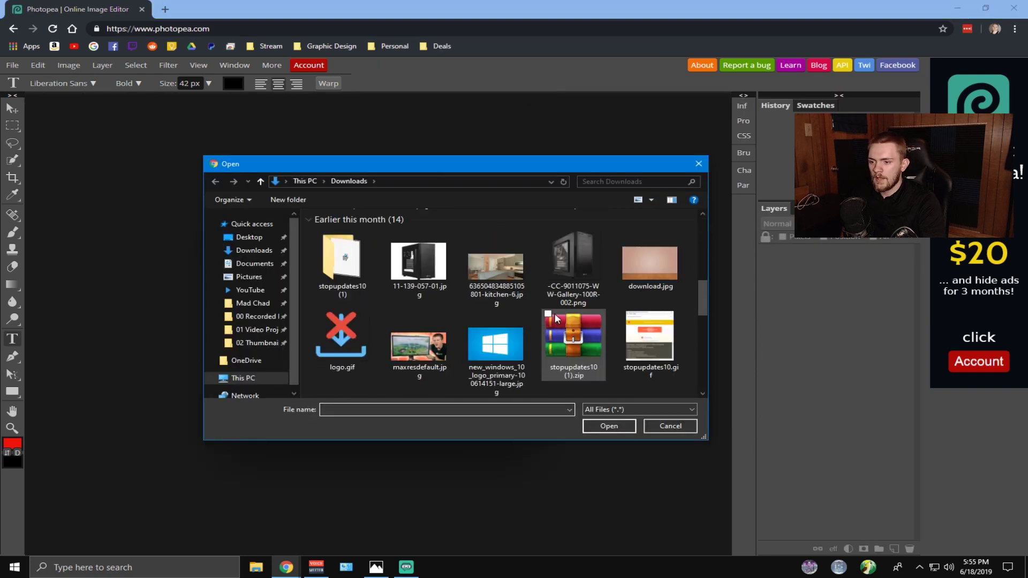
scroll(567, 317, down, 5)
scroll(573, 346, up, 12)
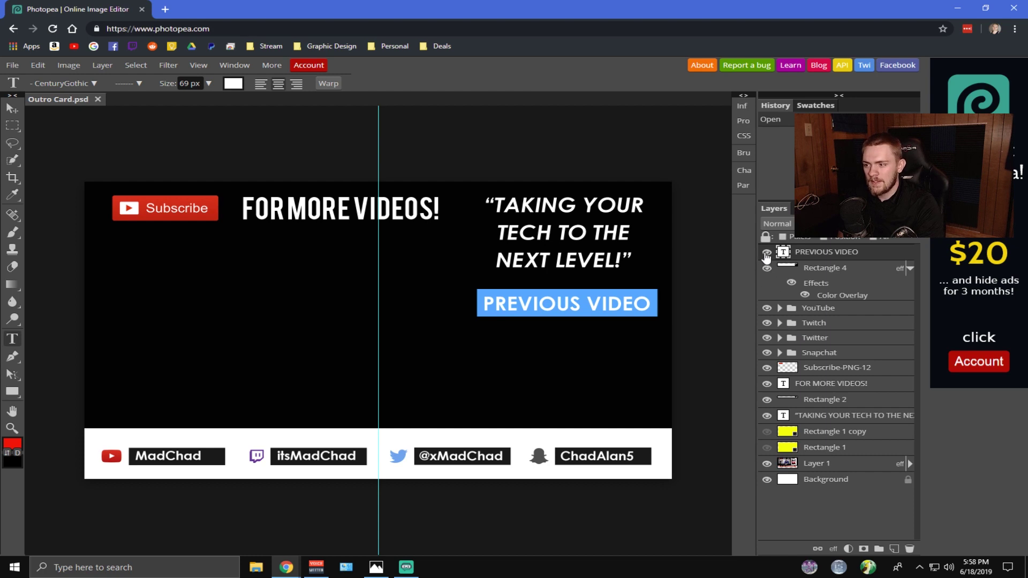
click(767, 252)
click(766, 253)
click(767, 268)
click(768, 268)
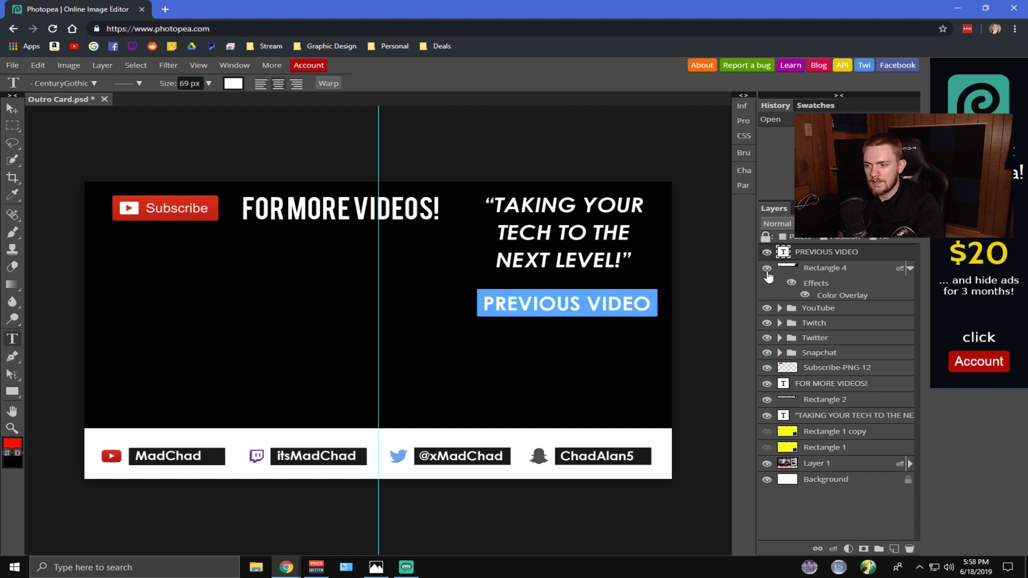
click(767, 308)
click(766, 308)
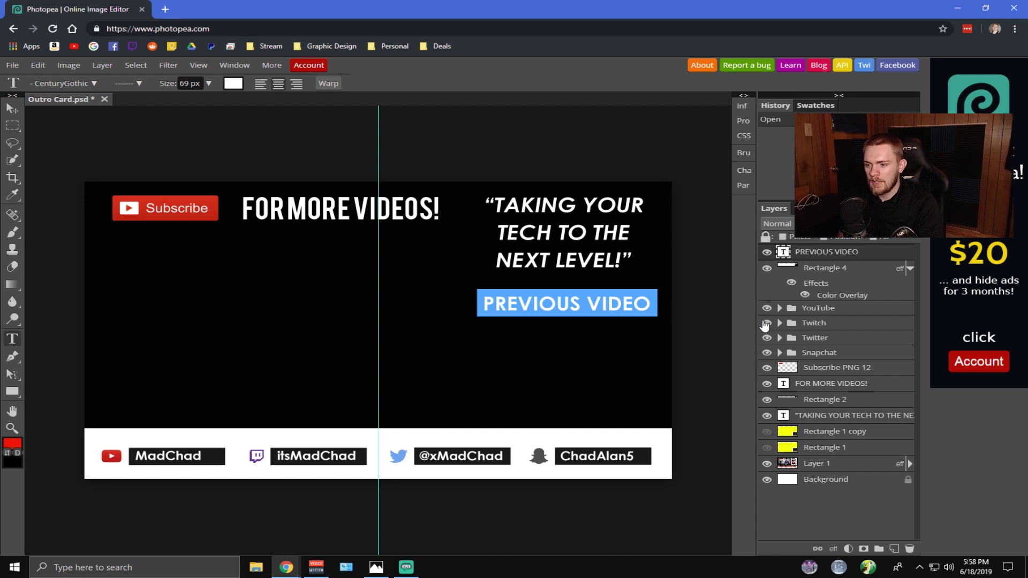
click(767, 322)
click(767, 338)
click(767, 353)
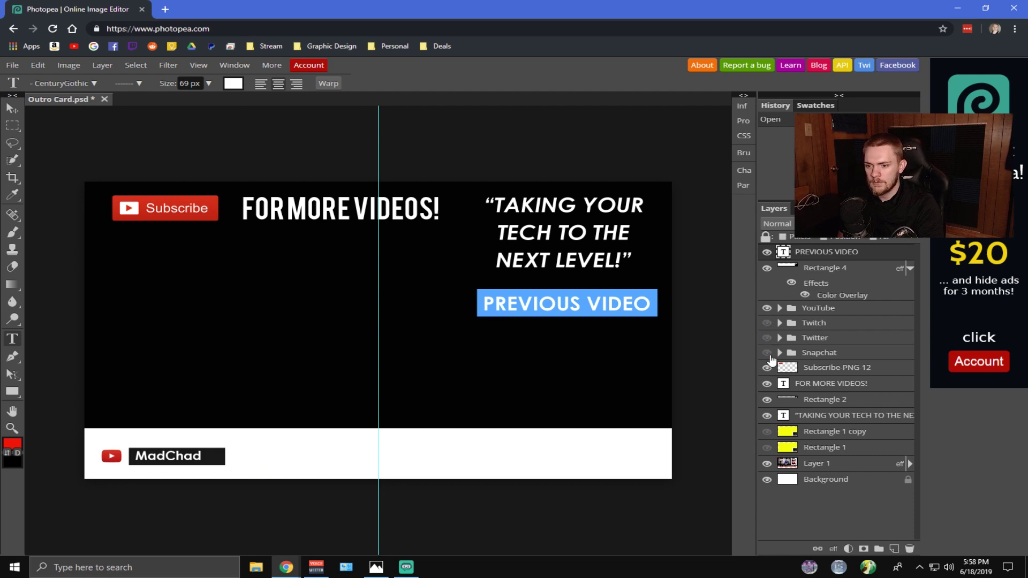
click(766, 353)
click(767, 338)
click(767, 323)
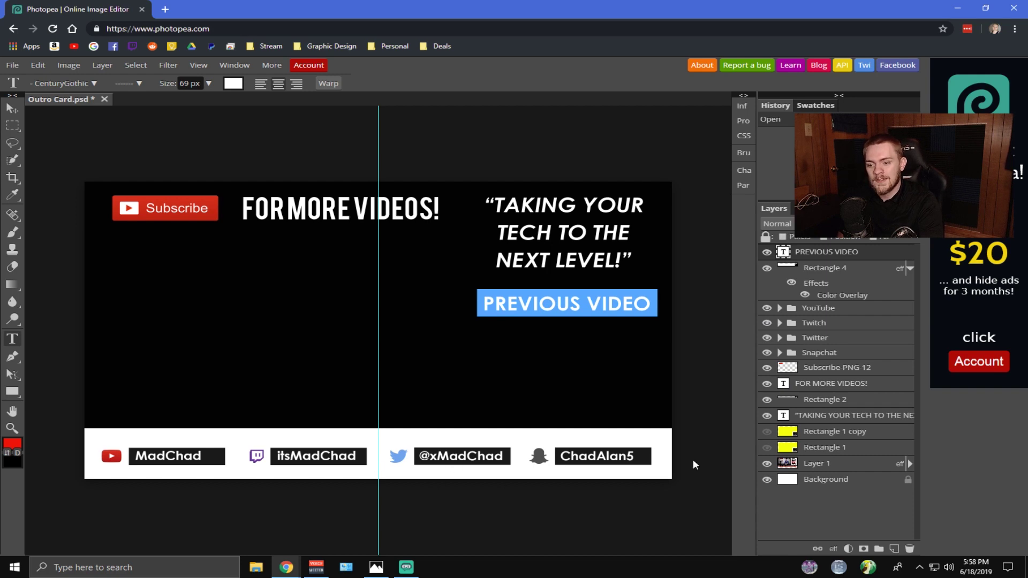
click(767, 432)
click(767, 432)
click(766, 431)
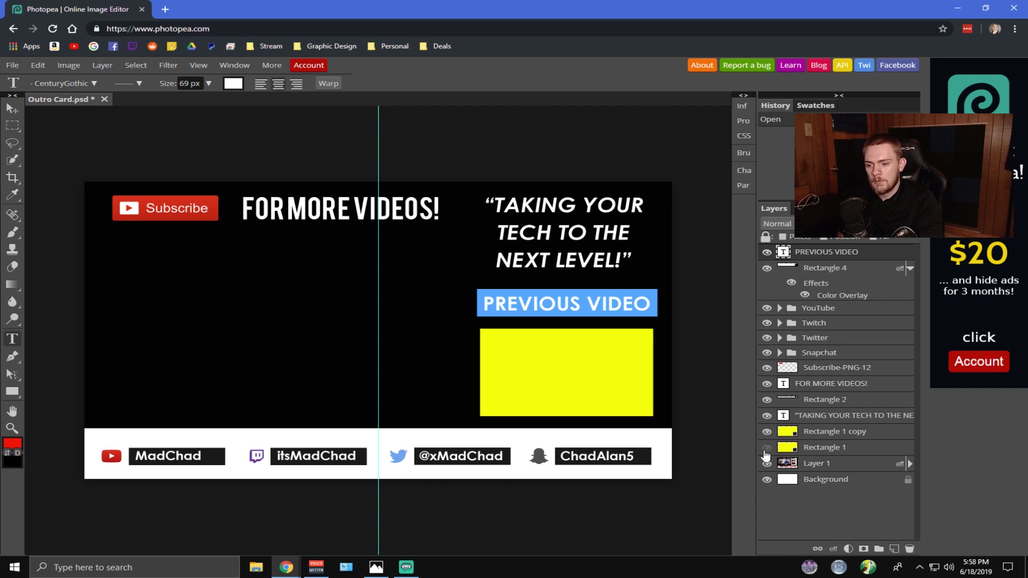
click(766, 449)
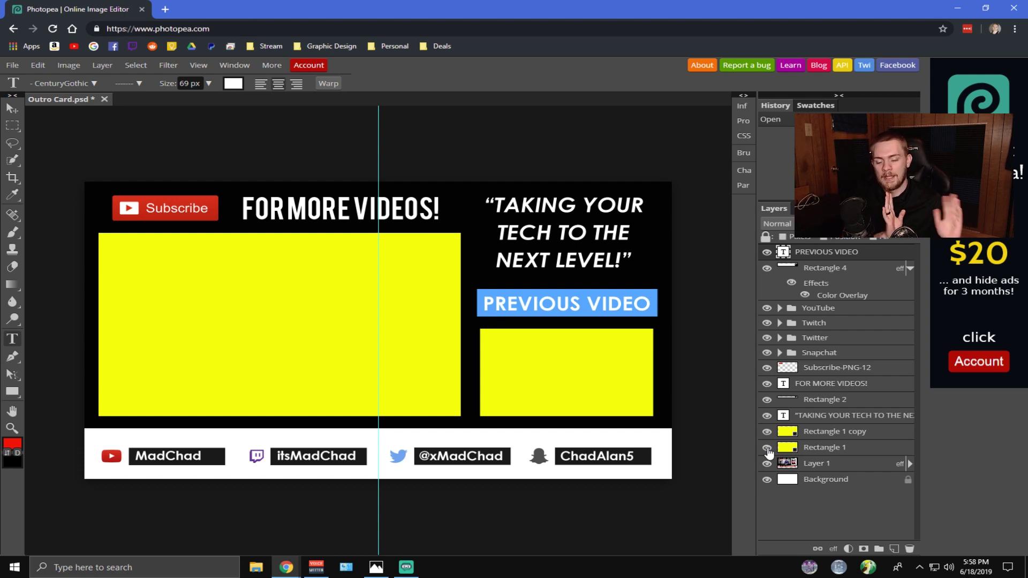
click(767, 449)
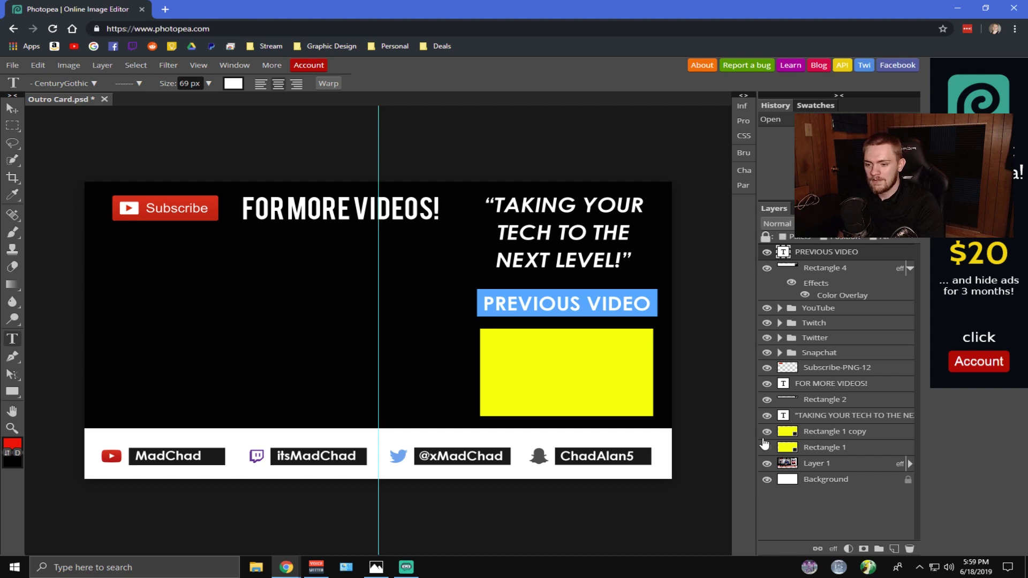
click(767, 432)
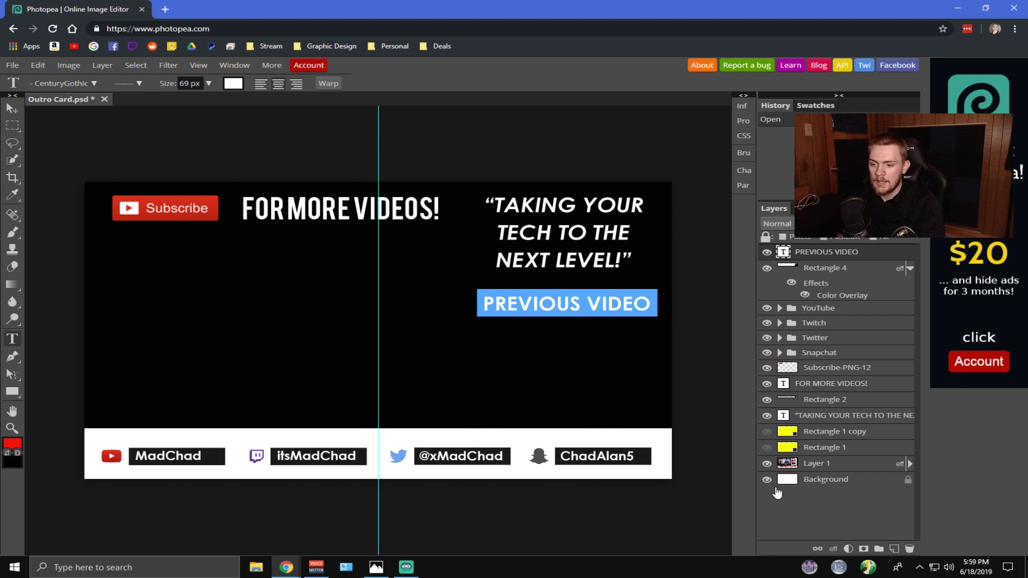